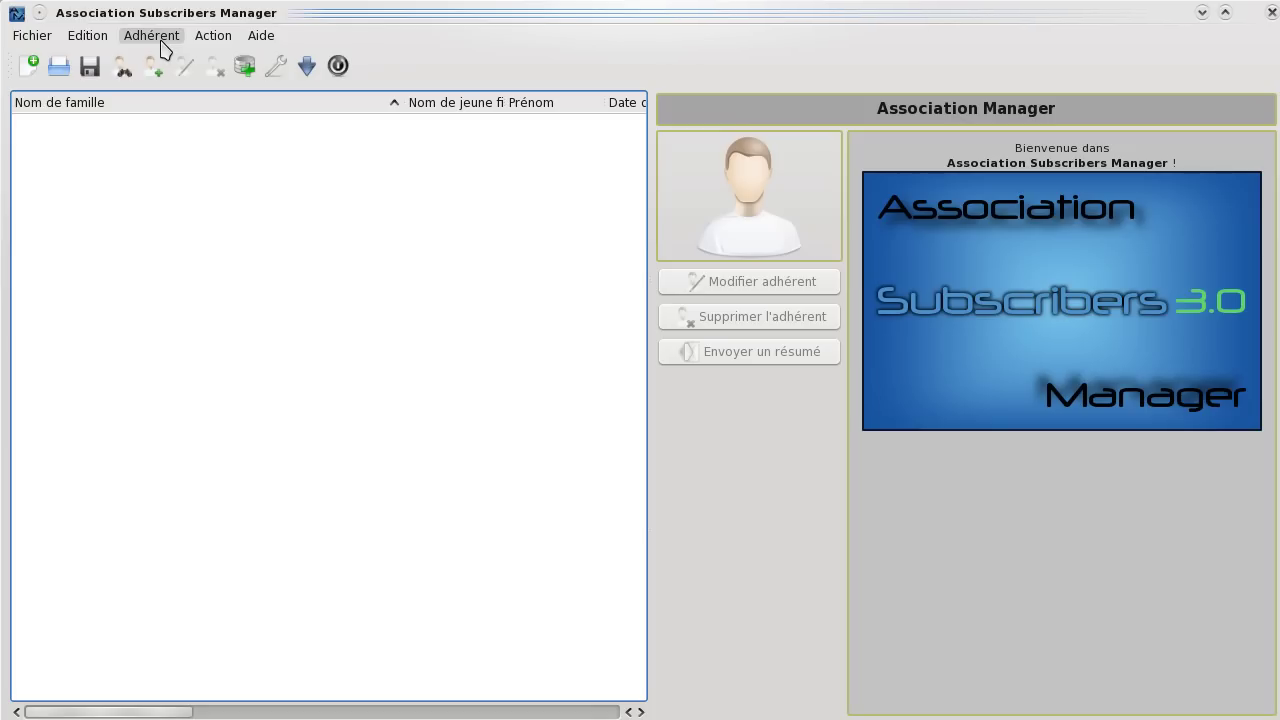
Open the Adhérent menu to show the member actions.
click(131, 42)
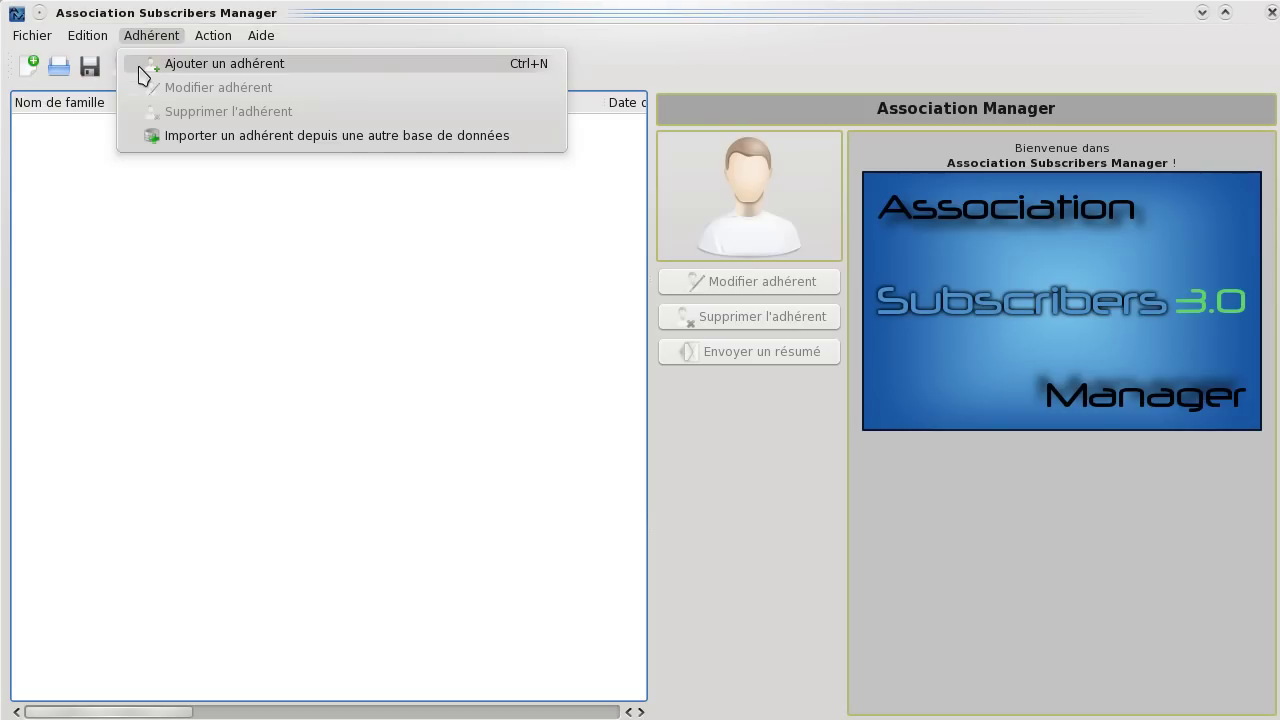
Add a new member and replace the placeholder first name and surname with the member's names.
click(140, 68)
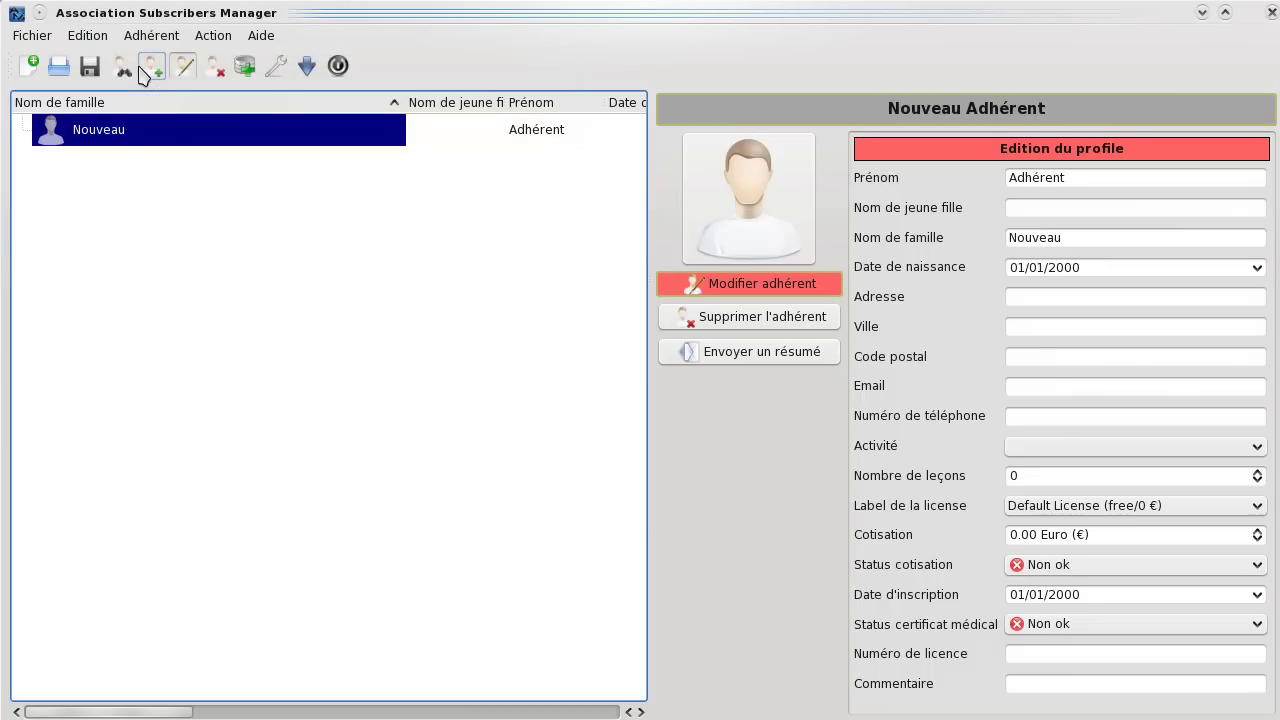
double_click(1088, 178)
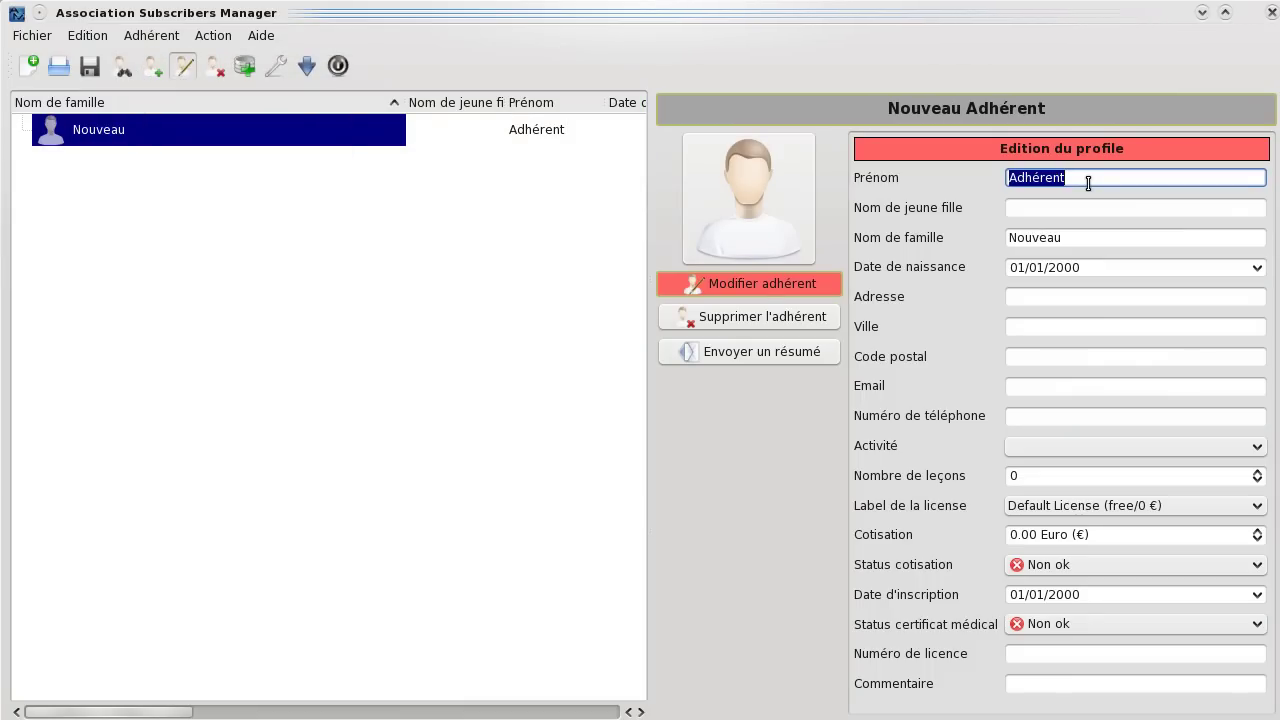
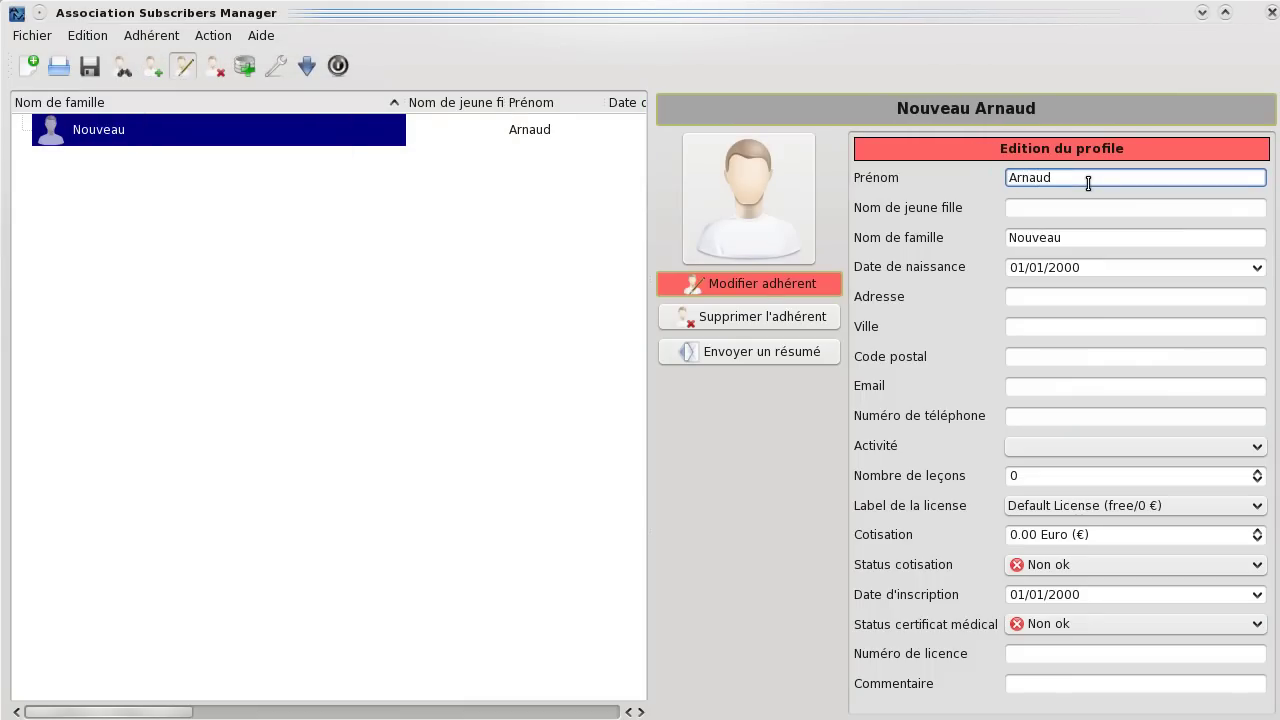
double_click(1078, 239)
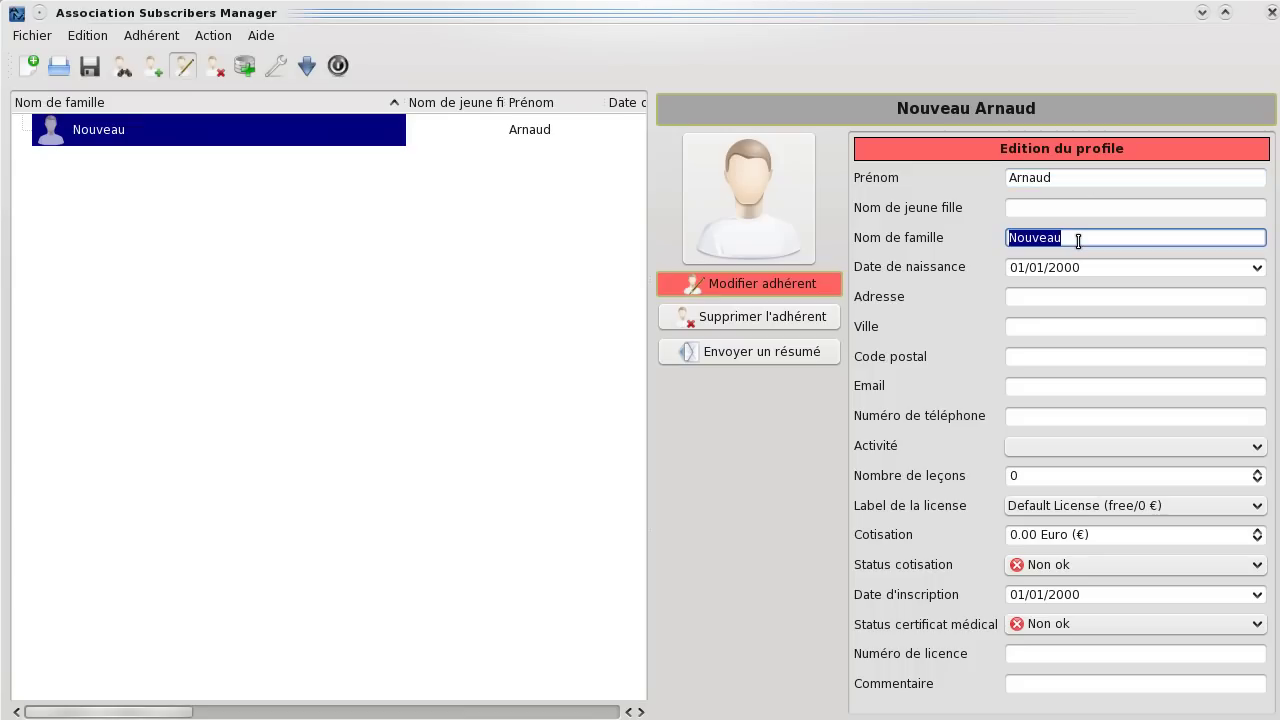
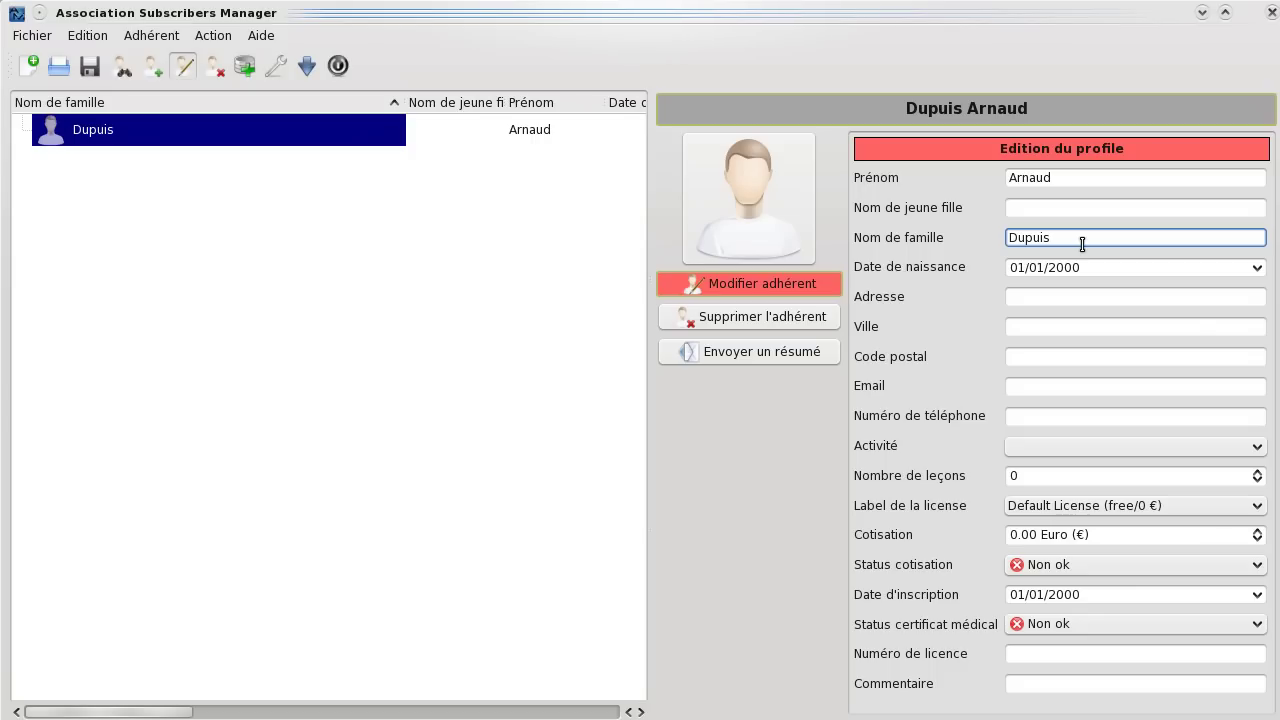
Set the member's Date de naissance to 05/02/1981 in the calendar.
click(1257, 269)
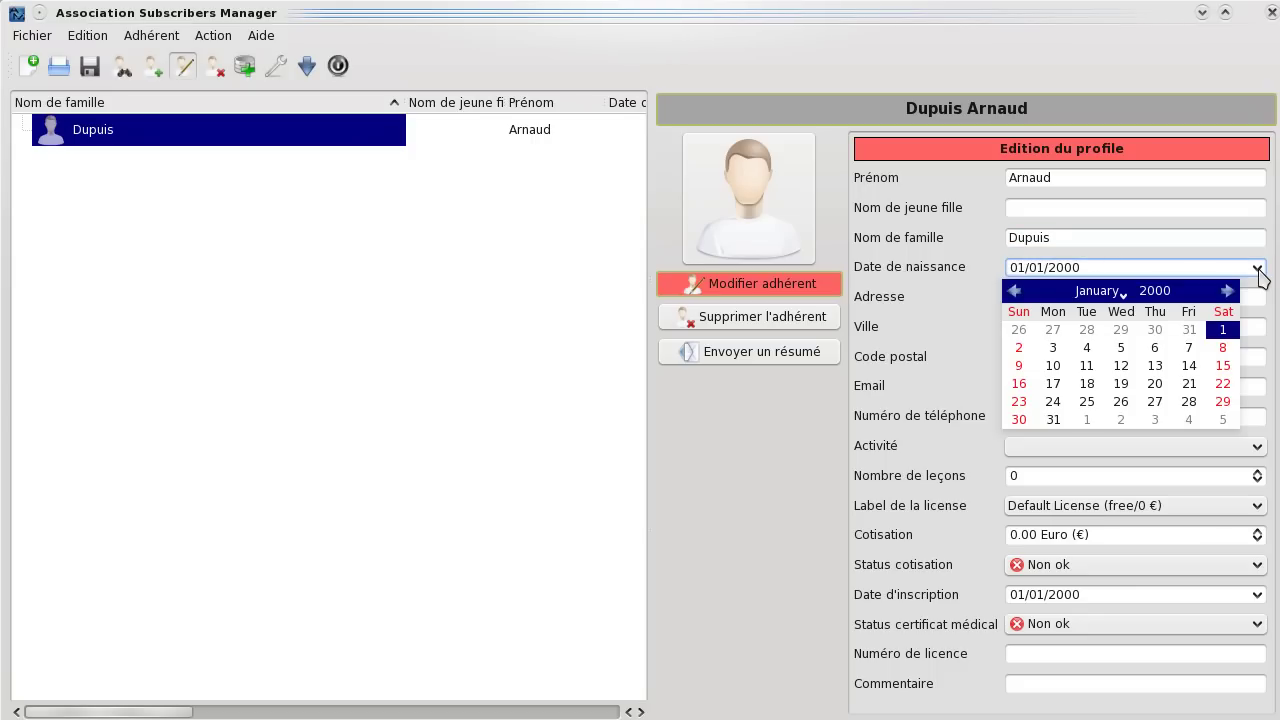
click(1118, 293)
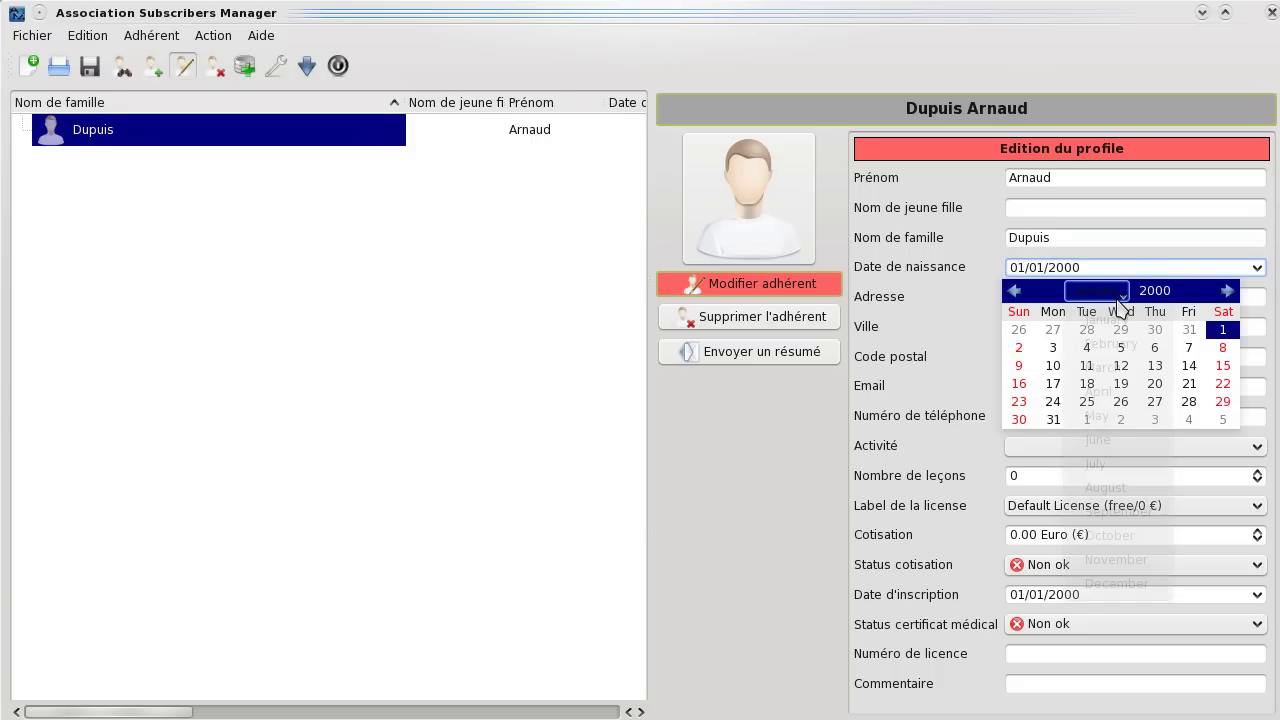
click(1120, 344)
click(1160, 291)
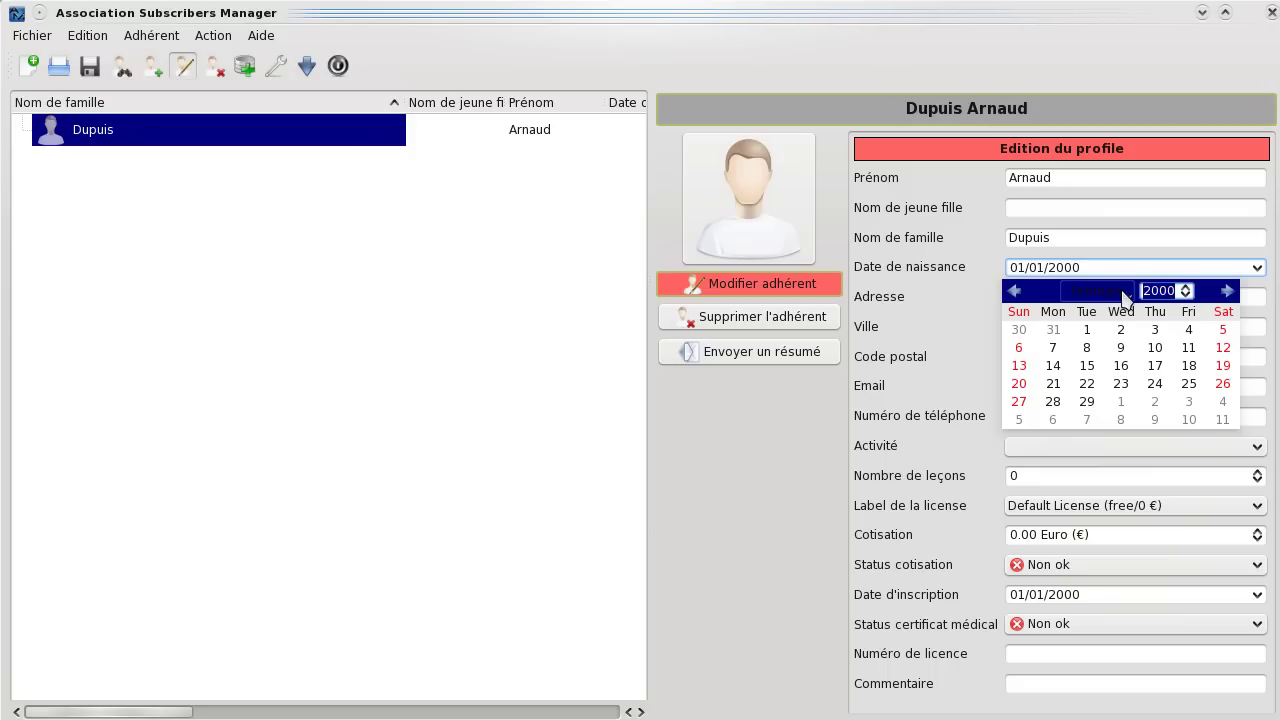
text(1981)
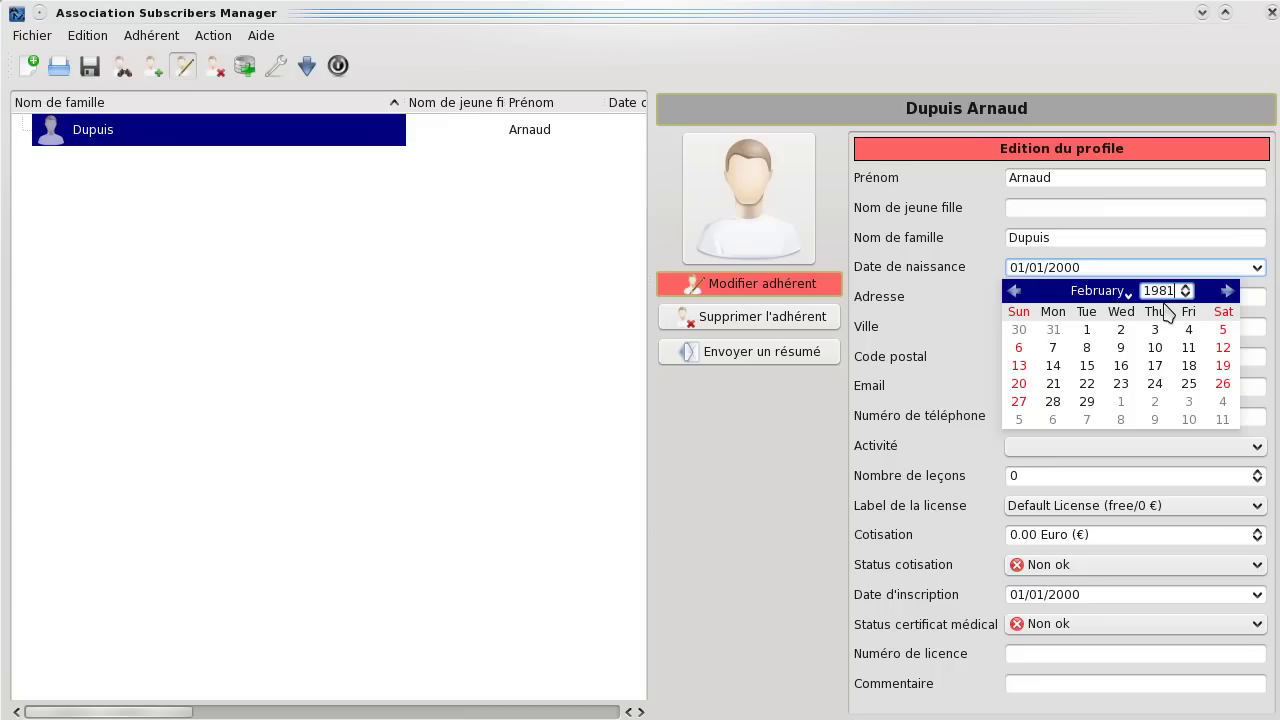
key(Return)
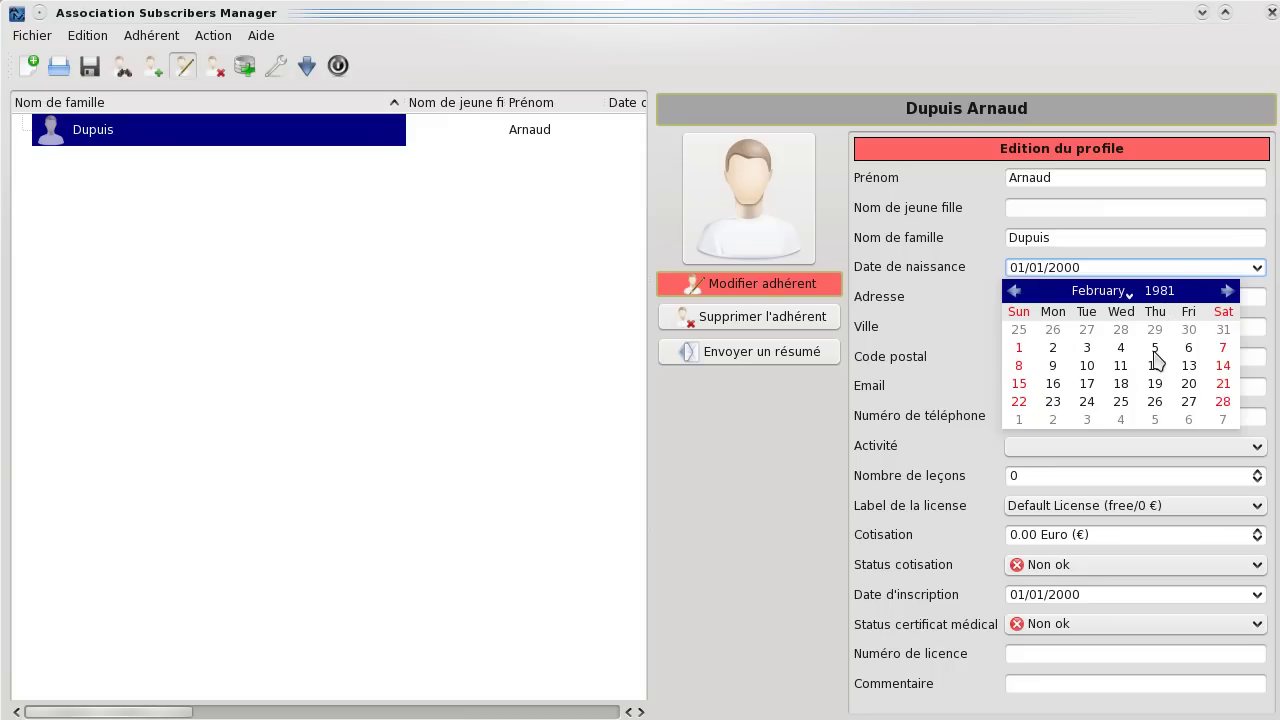
click(1154, 348)
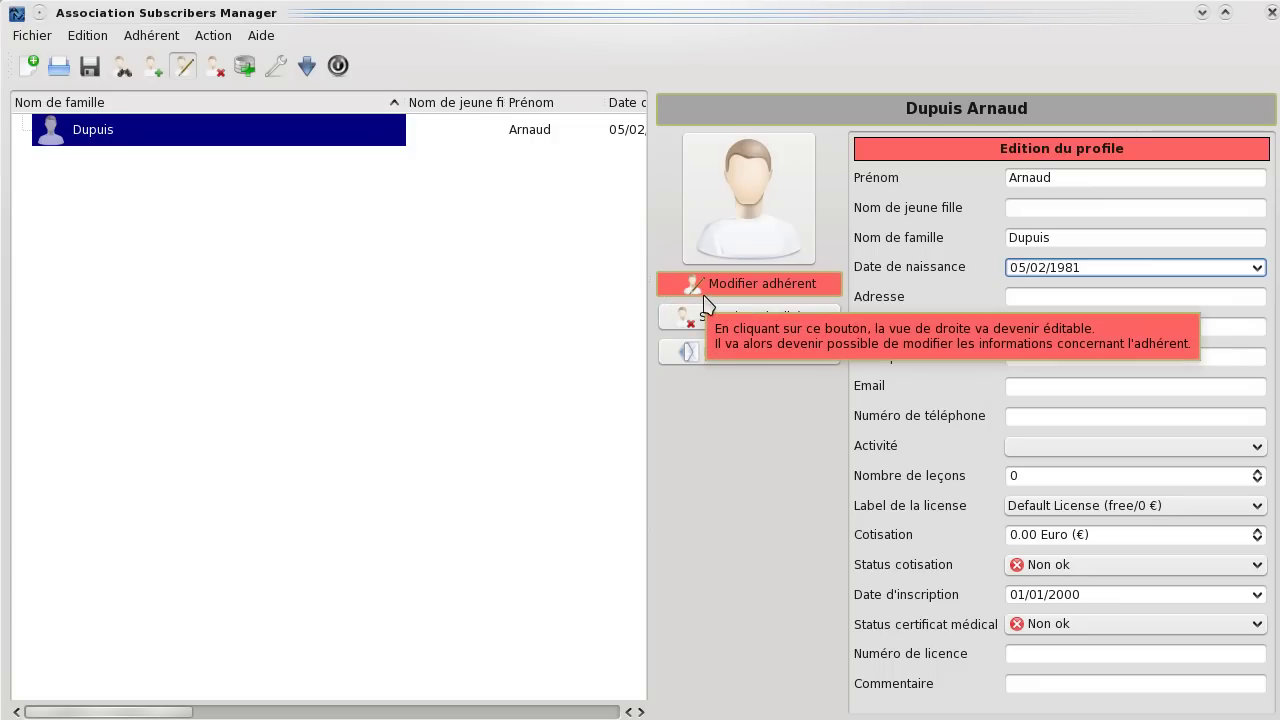
Leave profile edit mode and enter the member's street address in the Adresse cell.
click(704, 294)
drag(403, 106, 162, 102)
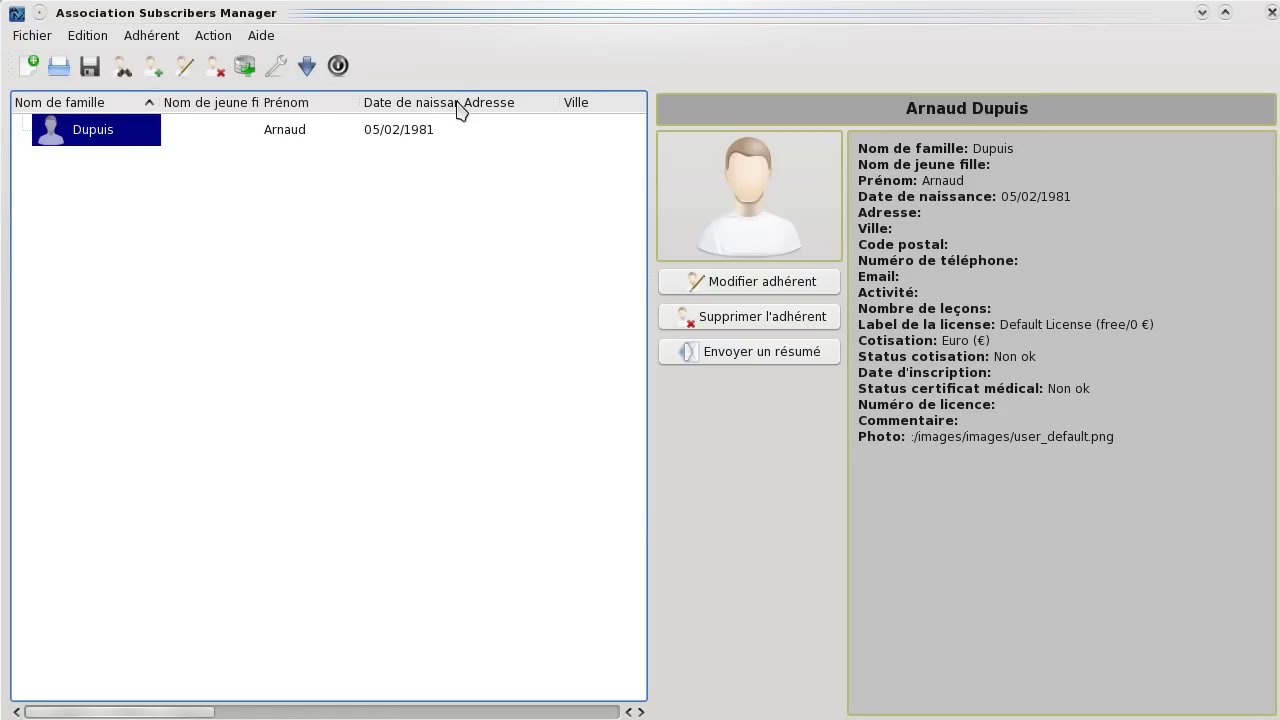
drag(558, 103, 572, 103)
double_click(546, 129)
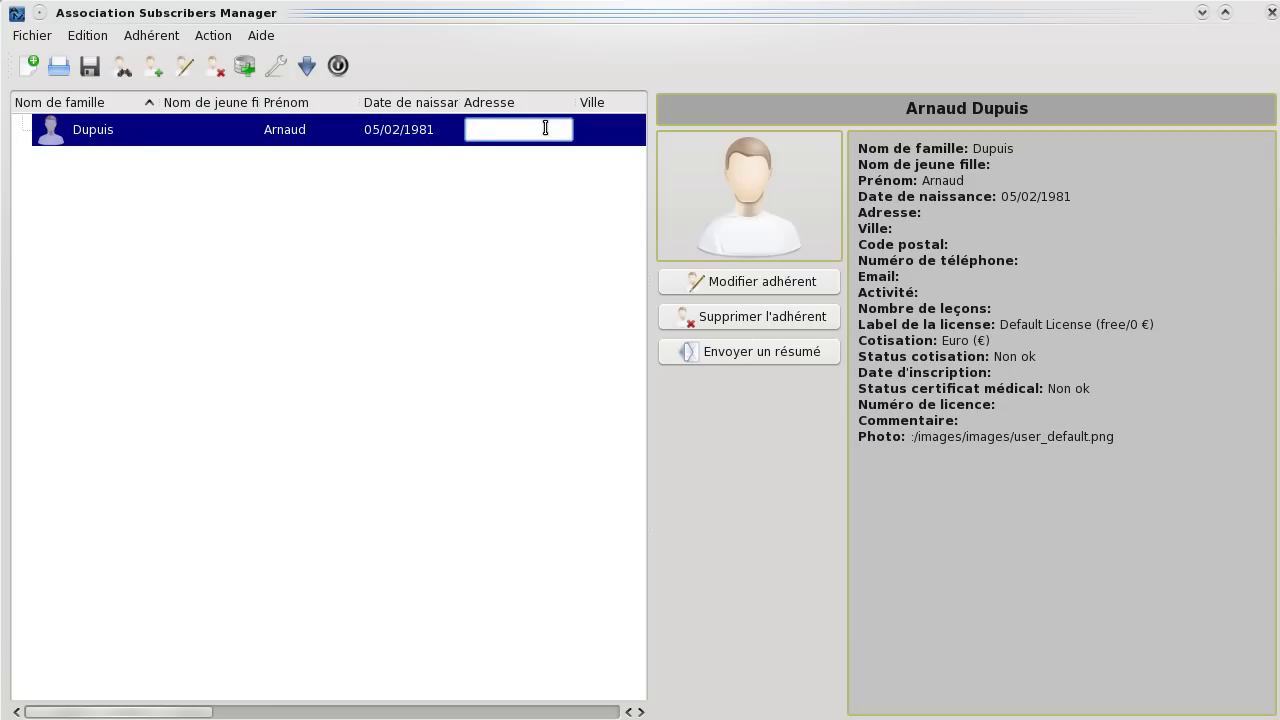
text(12 my street)
key(Return)
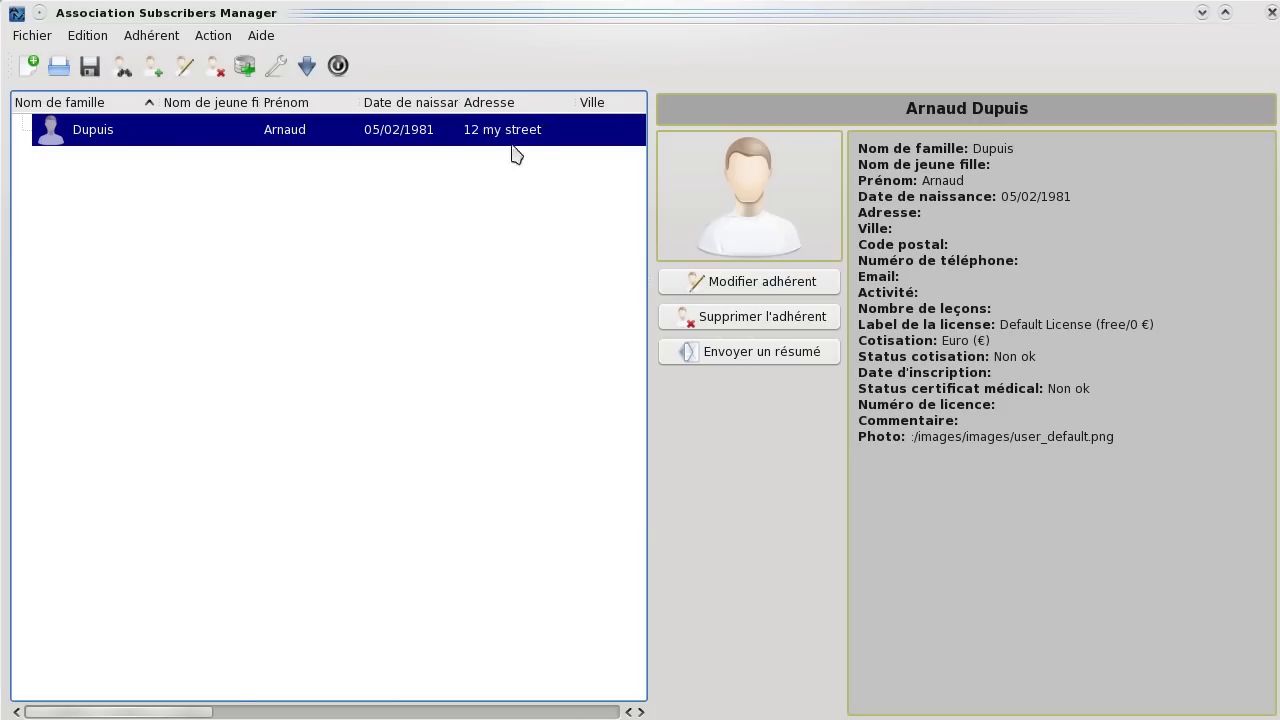
Pick the member's city from the Ville suggestions so the postal code fills in automatically.
drag(190, 712, 283, 712)
drag(373, 102, 470, 110)
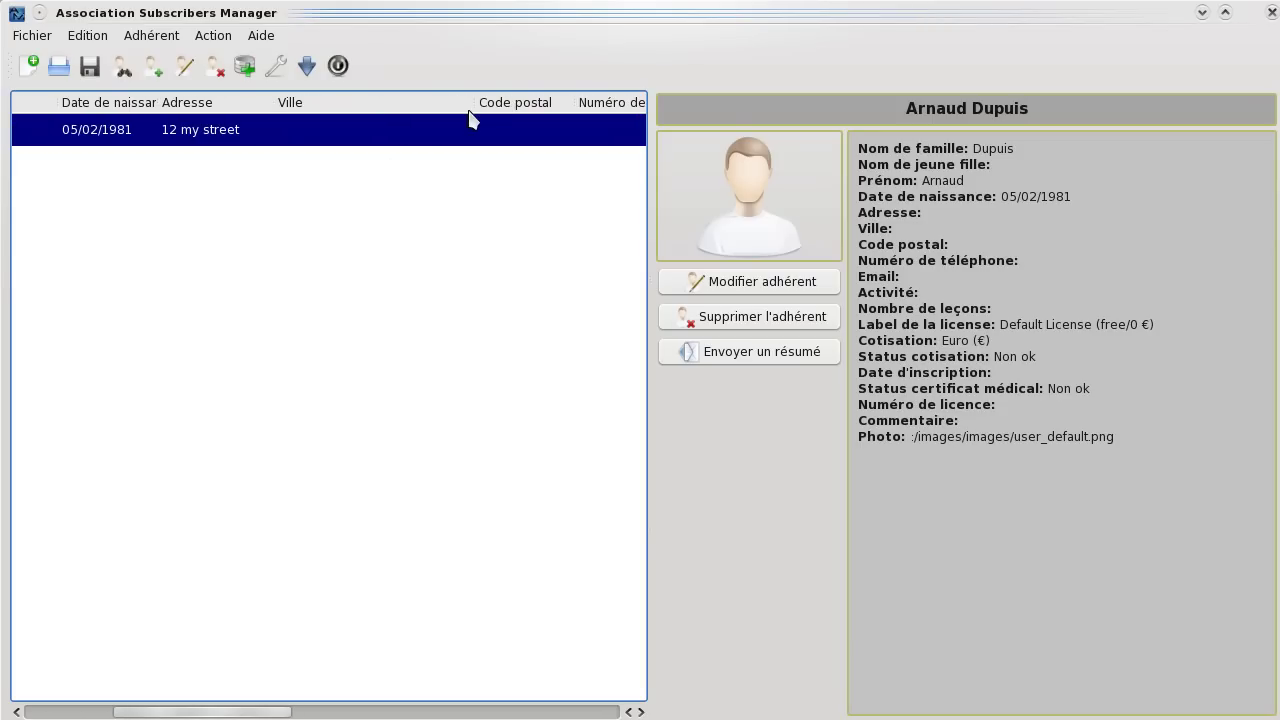
double_click(417, 130)
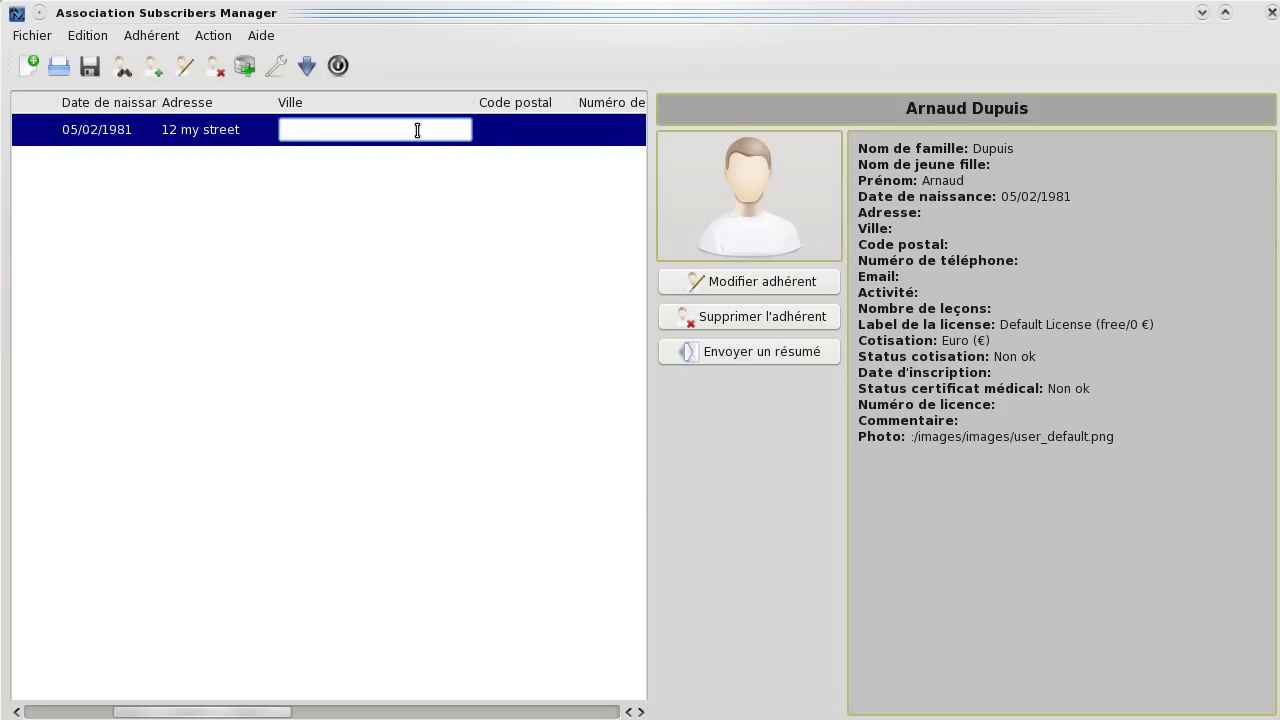
text(asni)
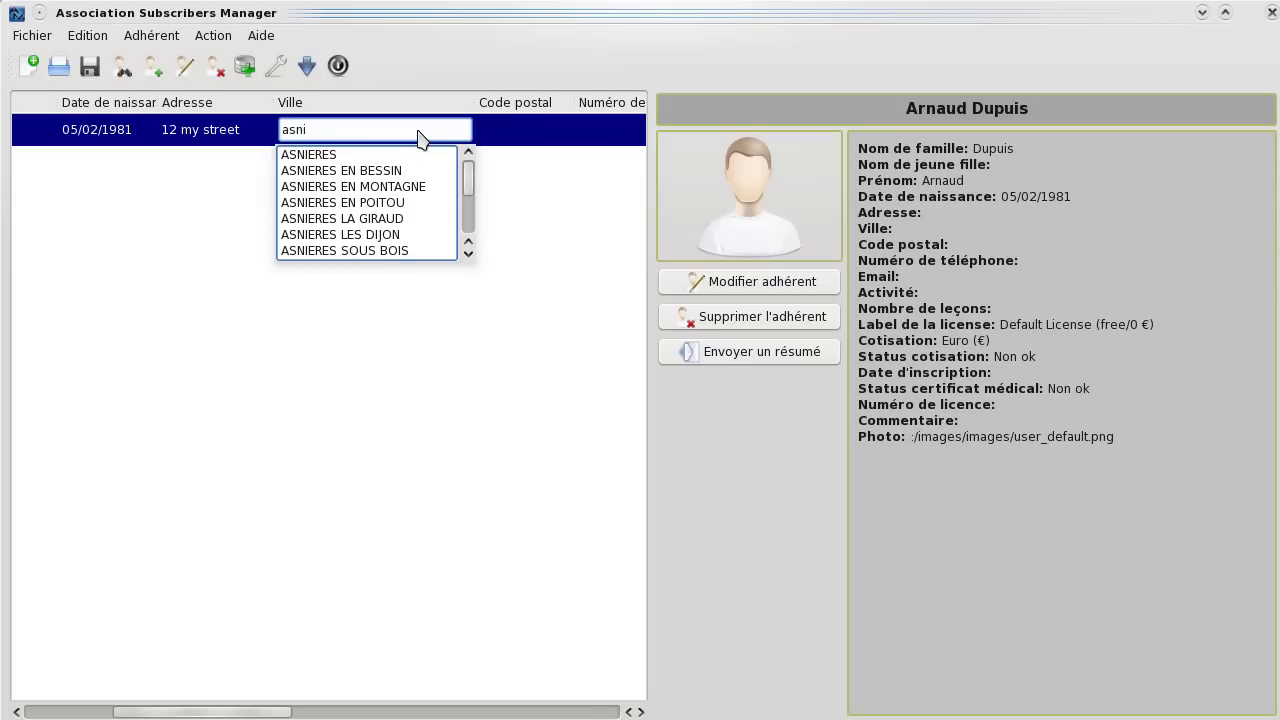
text(eres s)
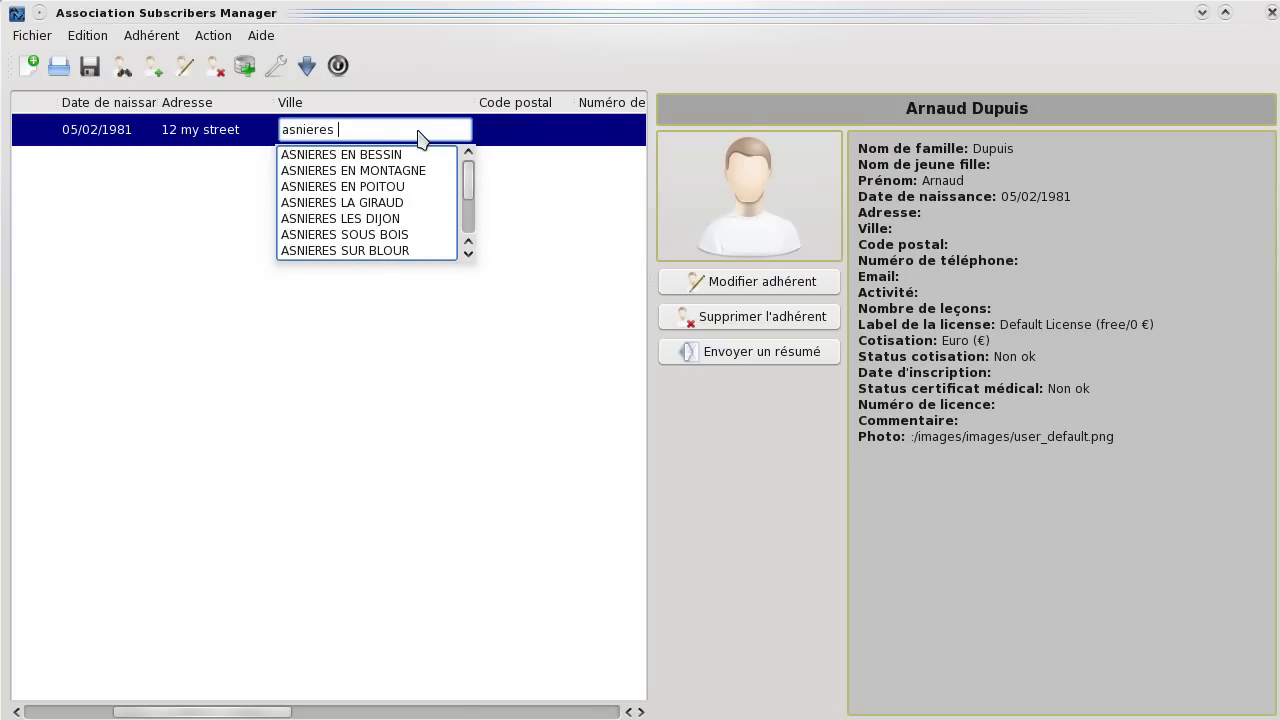
key(Down)
key(Down)
key(Down)
key(Down)
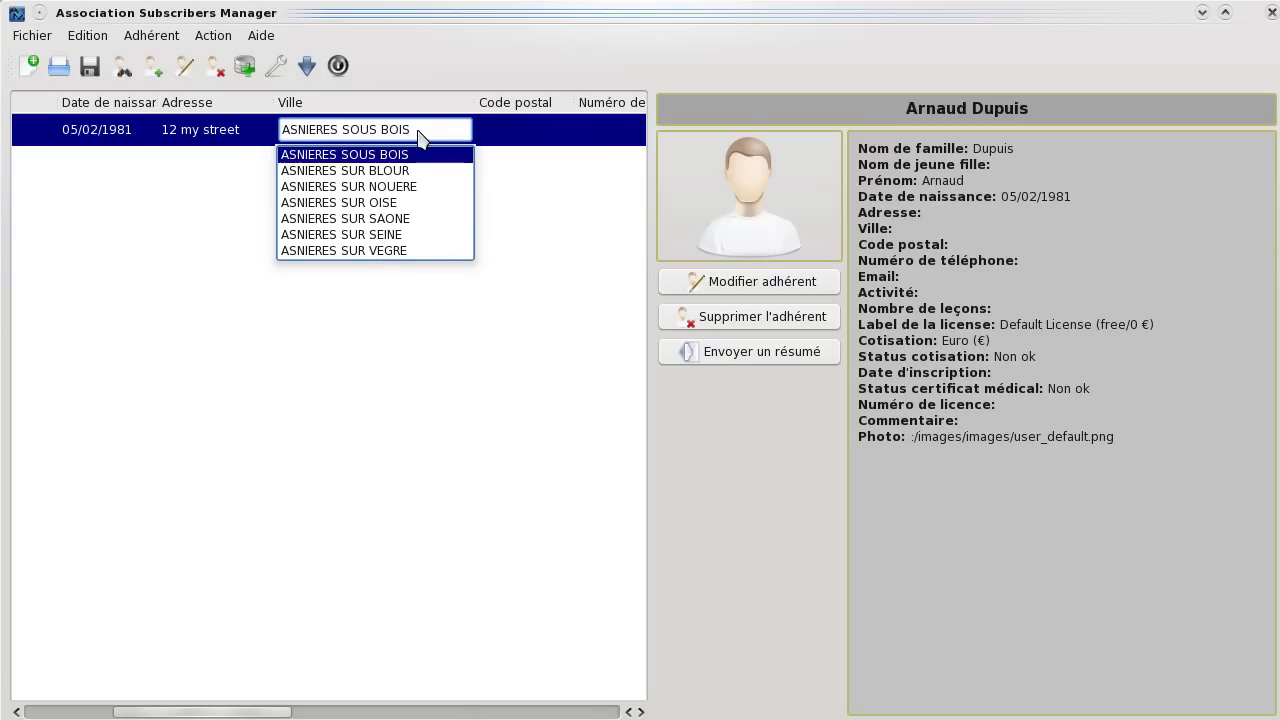
click(380, 234)
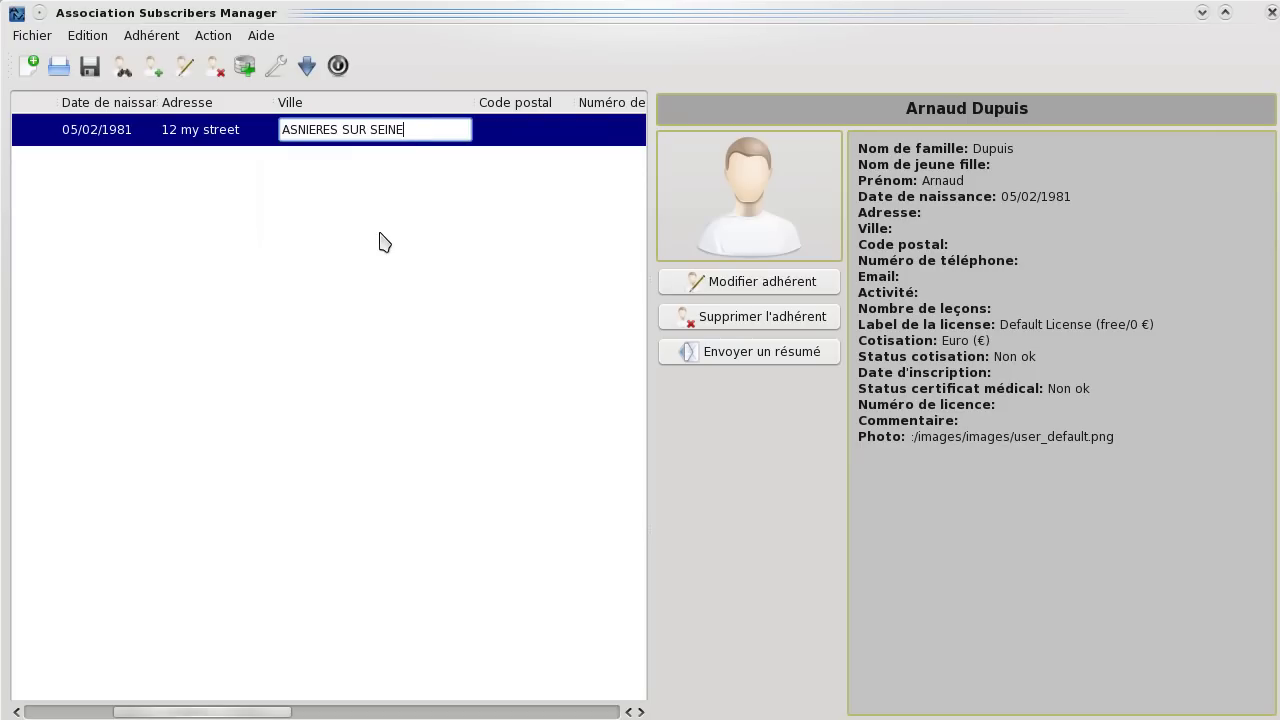
key(Return)
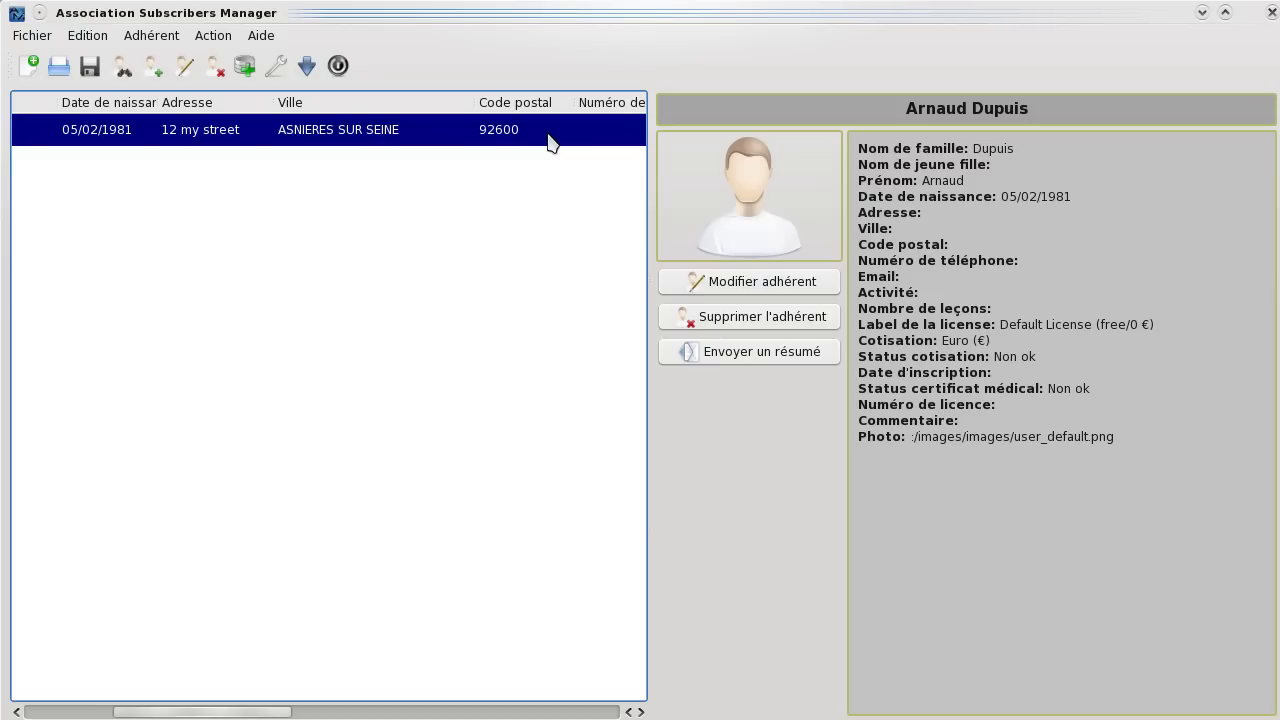
mouse_move(548, 140)
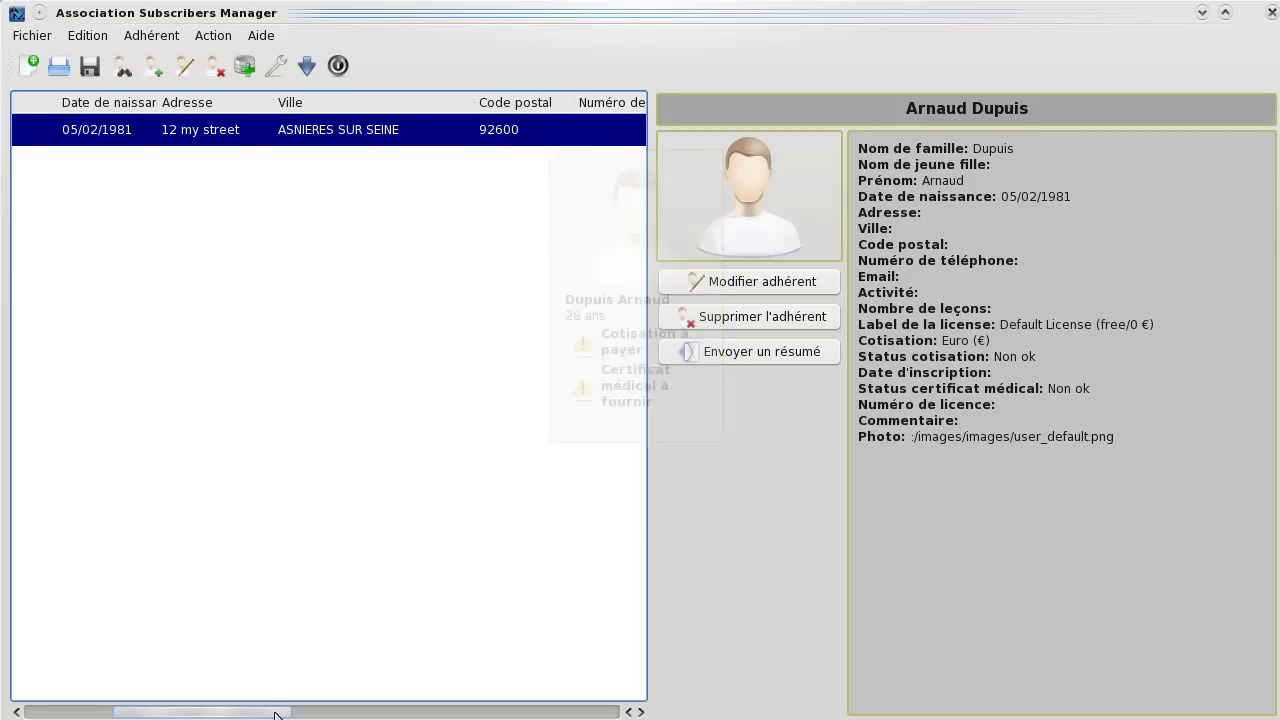
drag(262, 711, 343, 712)
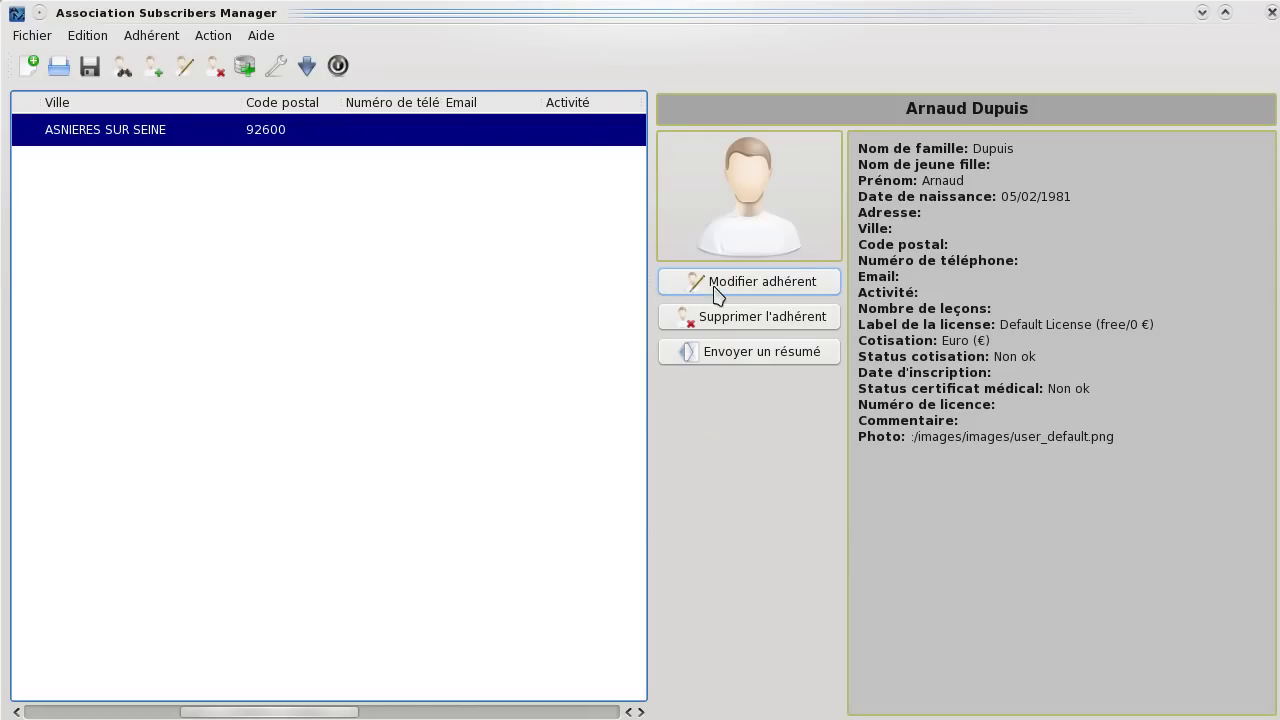
Make the profile editable again and set the member's activity to All courses.
click(714, 288)
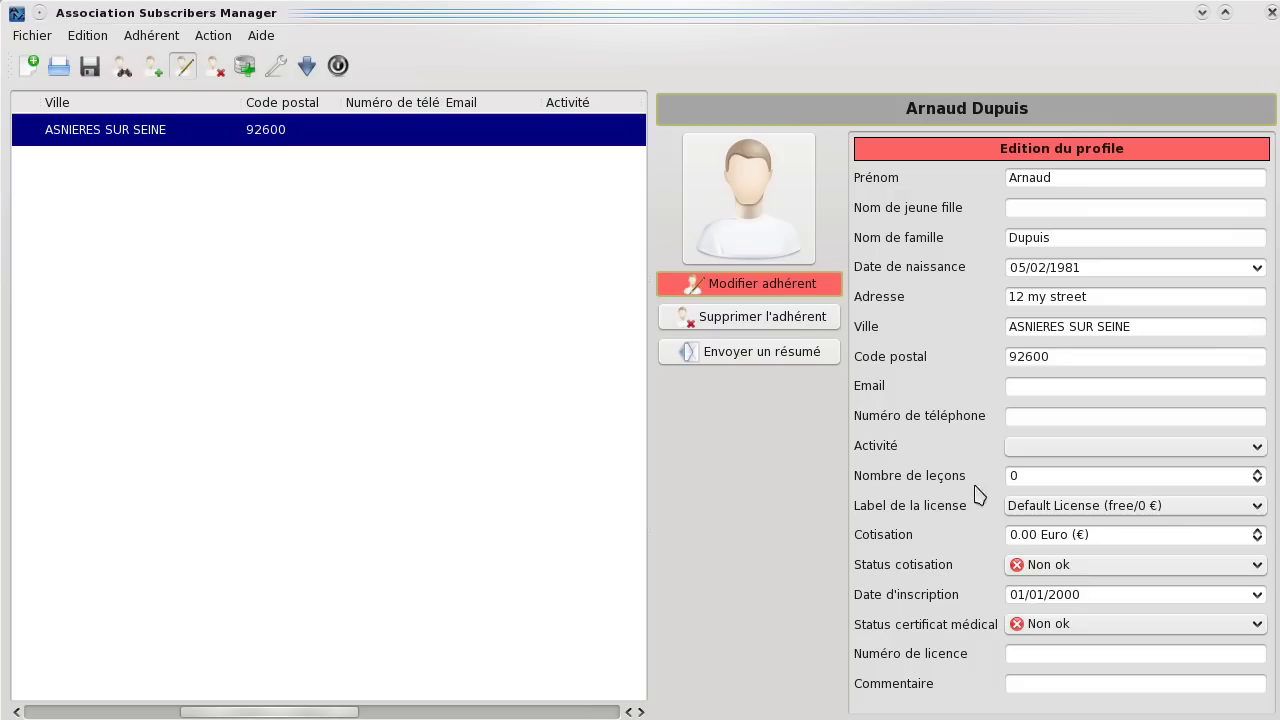
click(1066, 451)
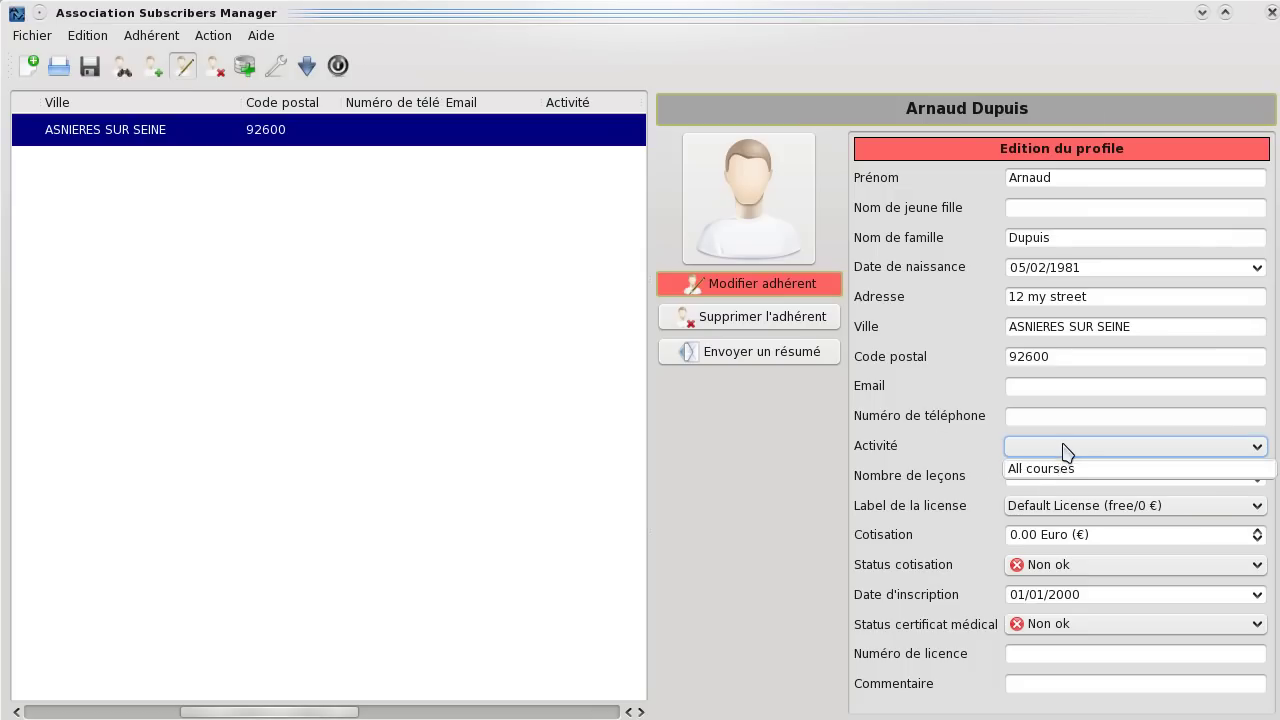
click(1064, 469)
click(1057, 477)
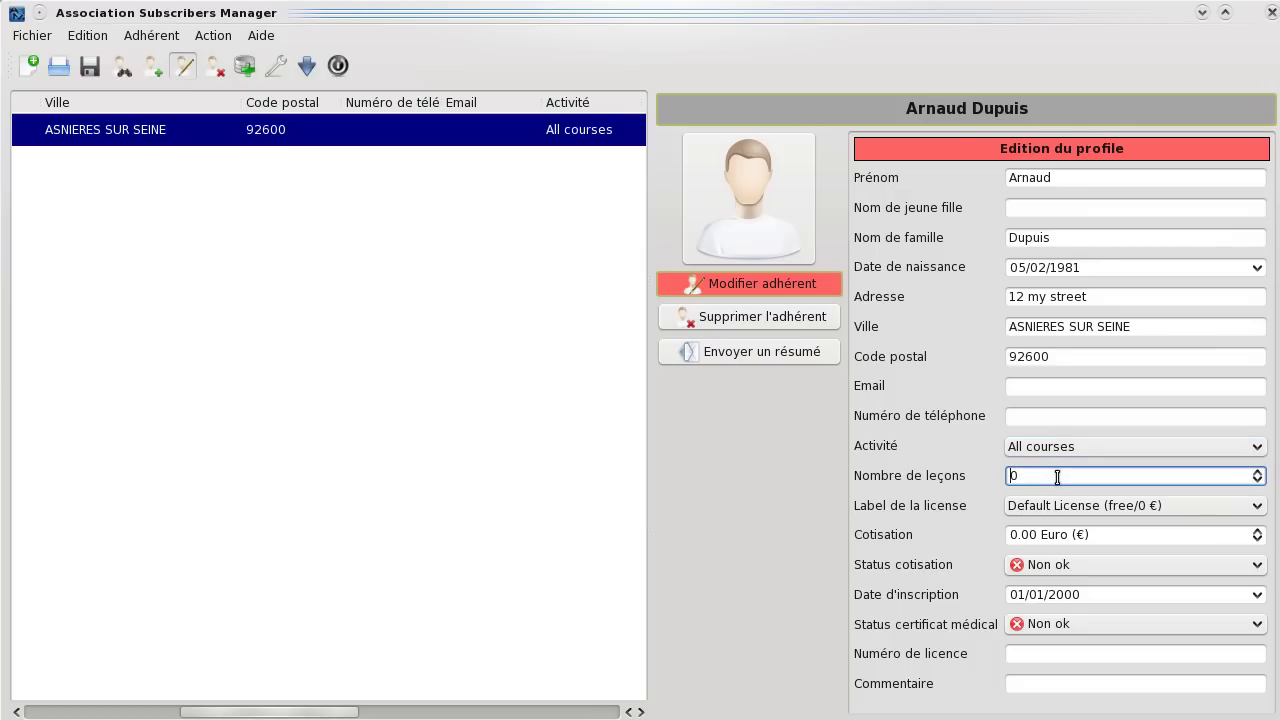
Set both Status cotisation and Status certificat médical to Ok.
click(1053, 572)
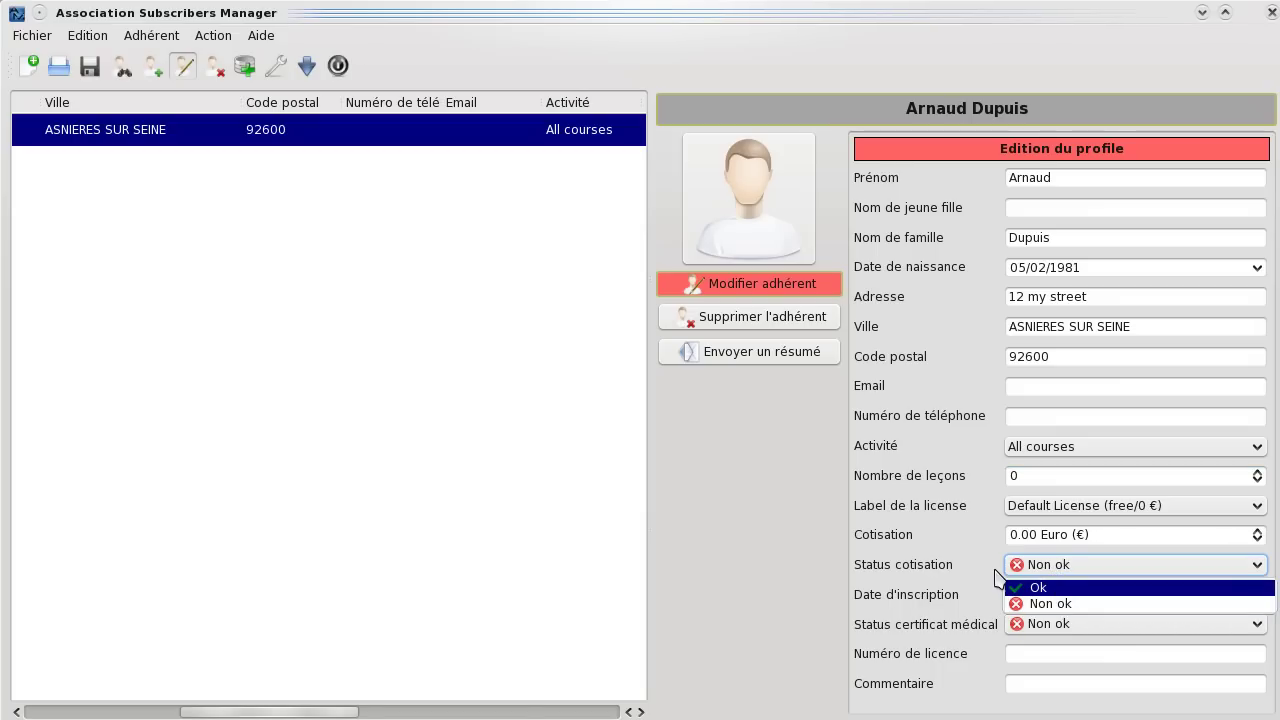
click(1020, 588)
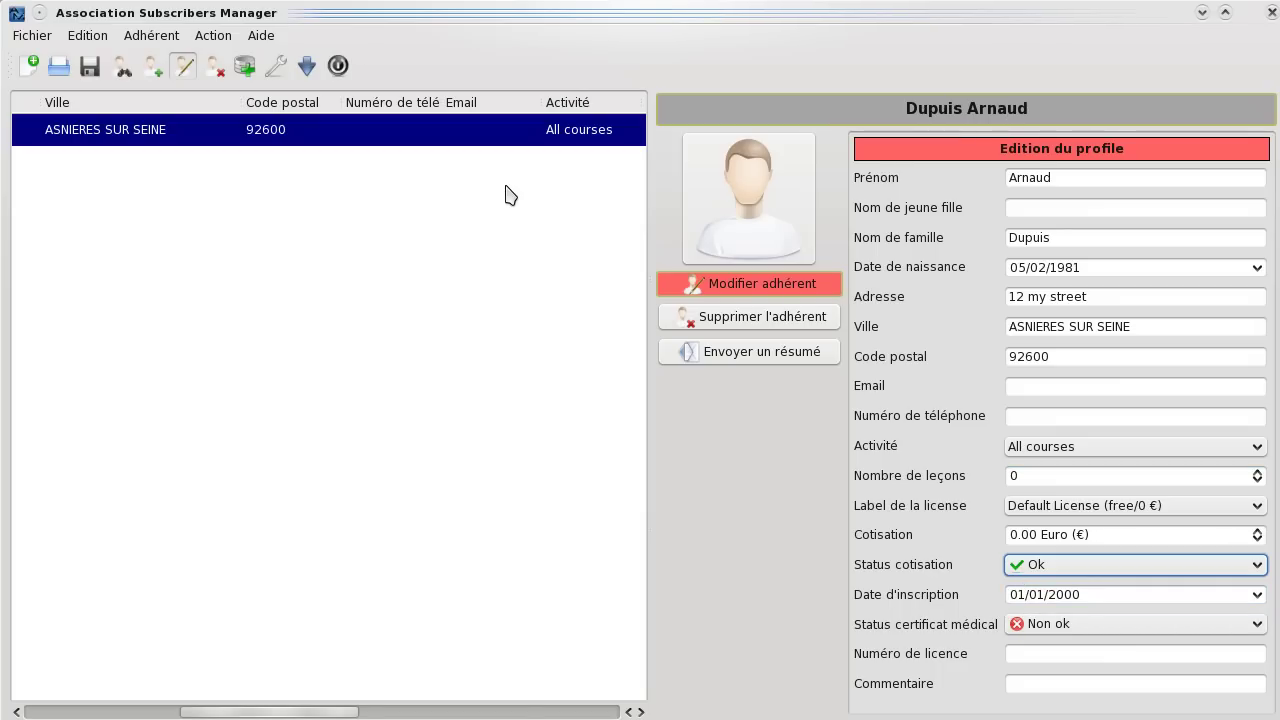
mouse_move(509, 133)
click(1140, 628)
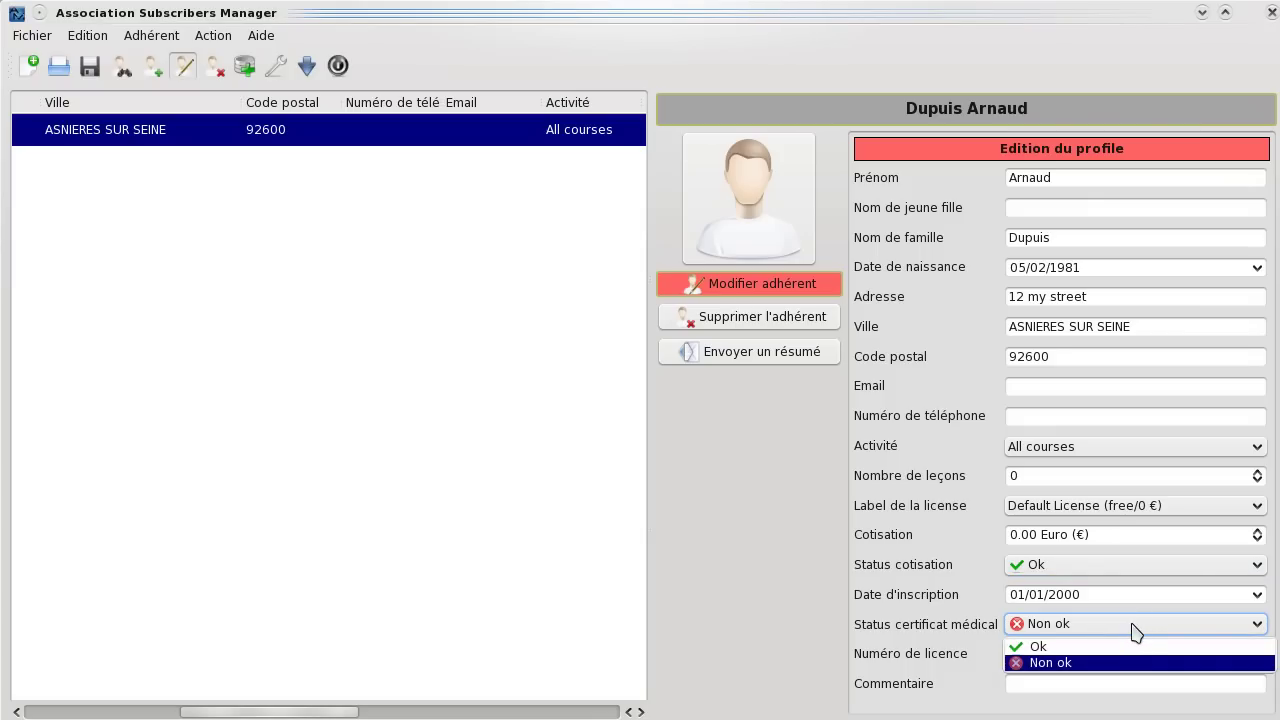
click(1123, 647)
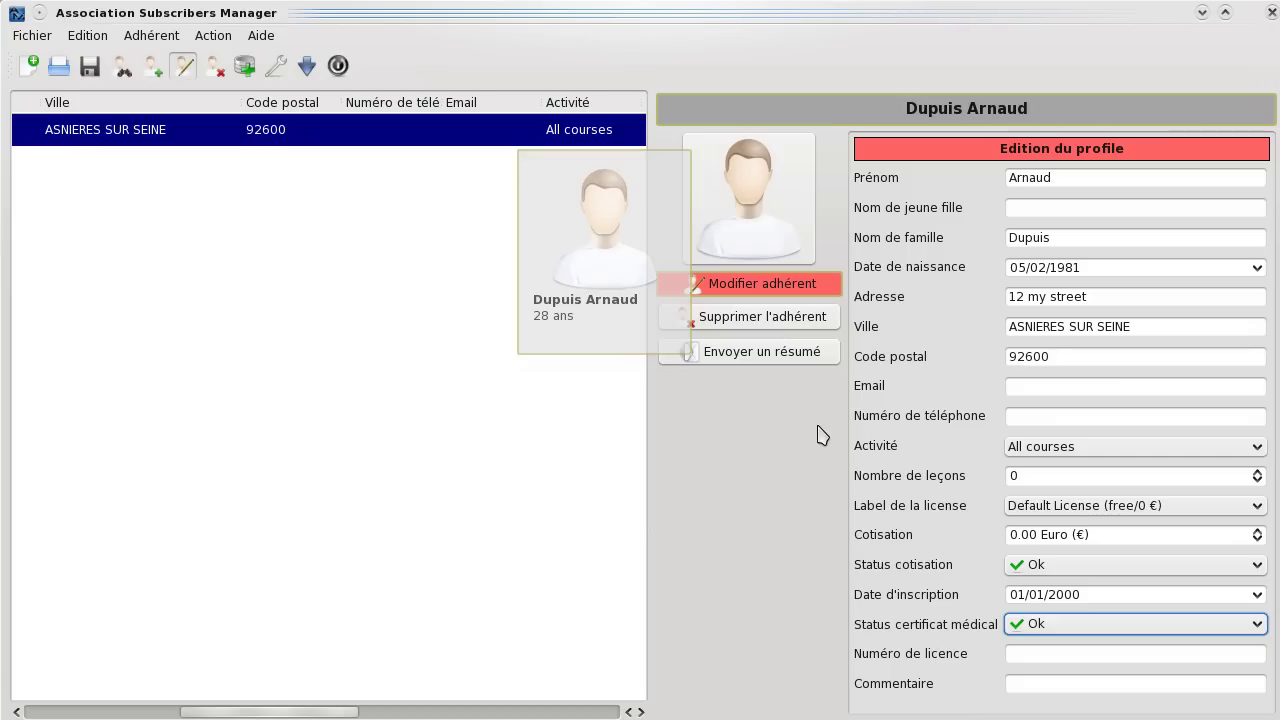
Add a picture from the Home > images folder and make it the member's profile photo.
click(779, 240)
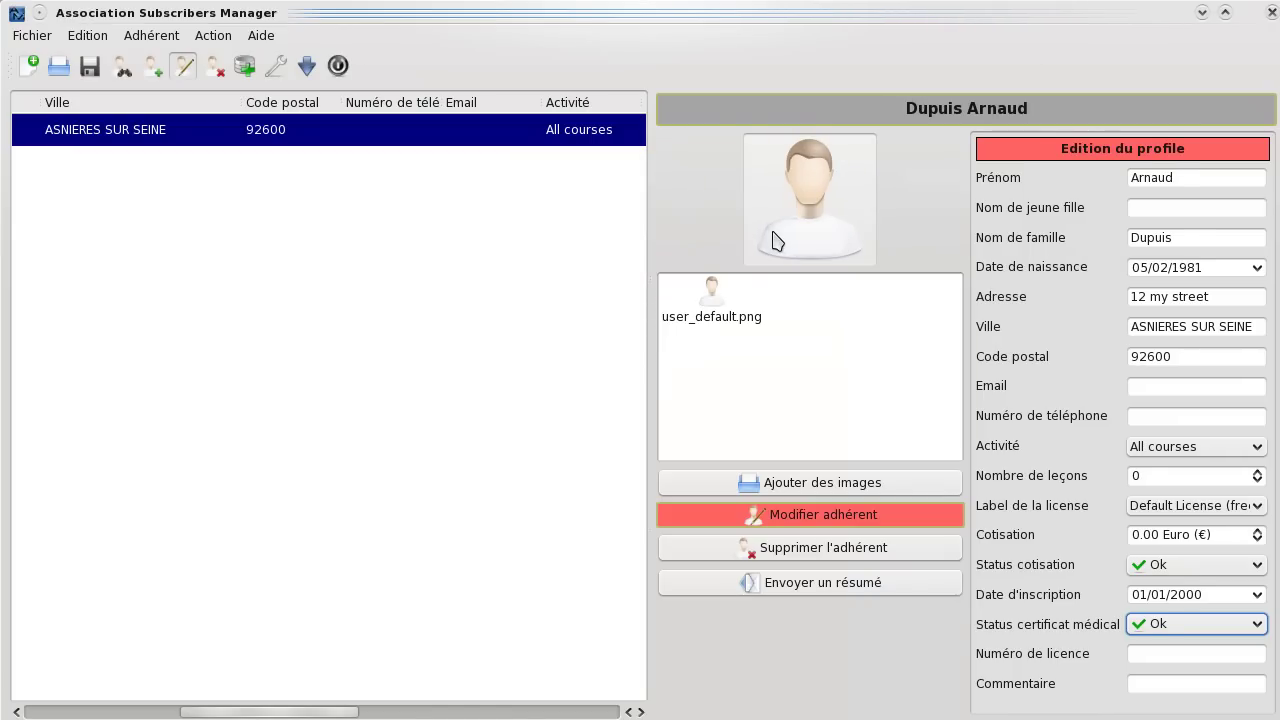
click(882, 491)
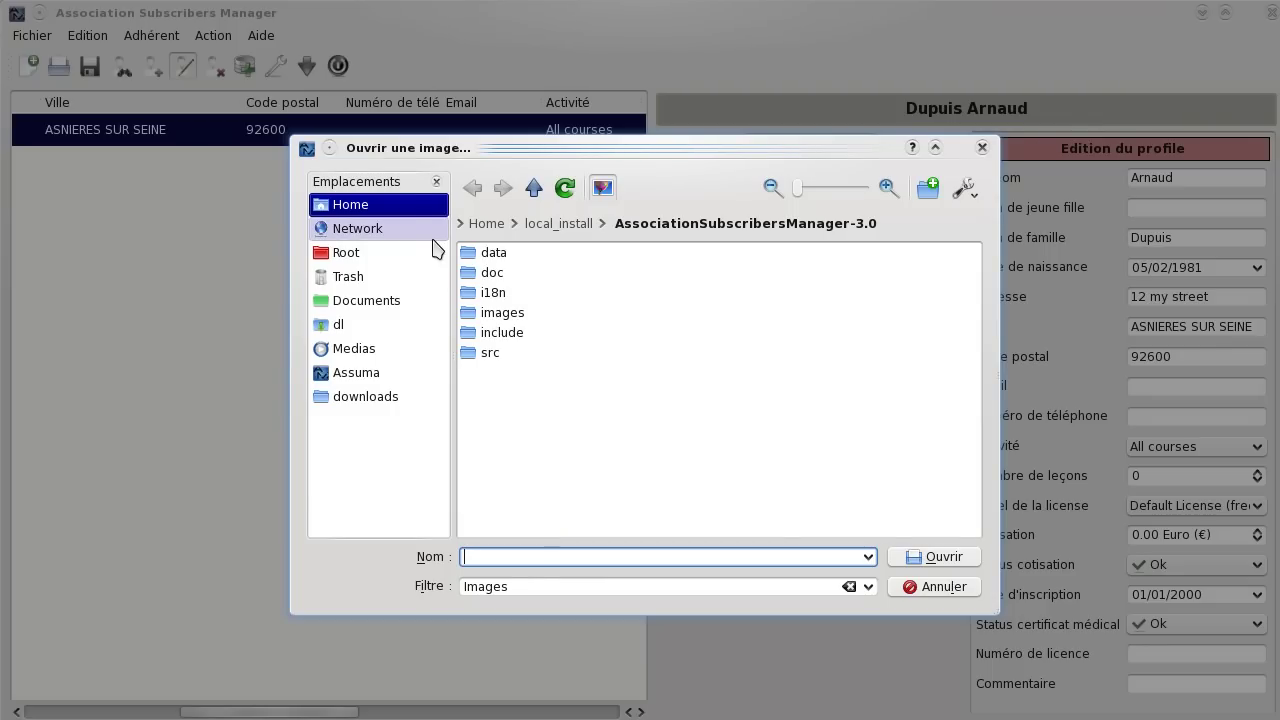
click(412, 205)
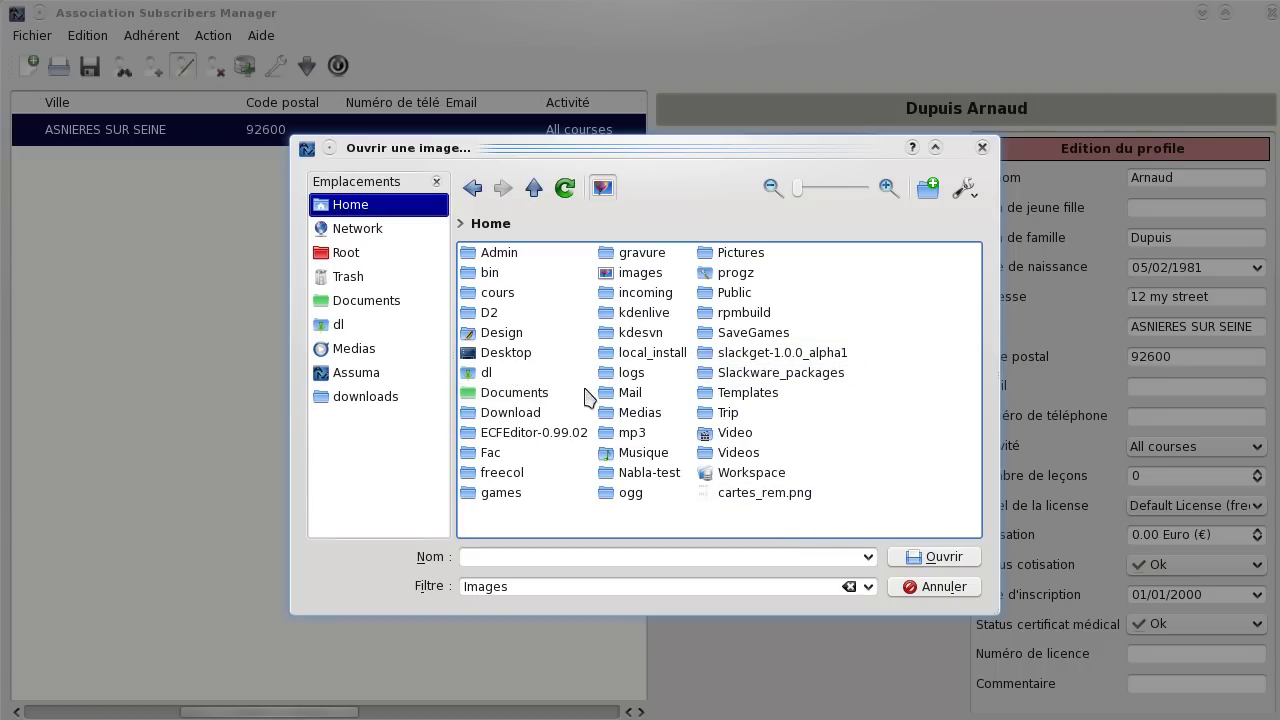
click(640, 272)
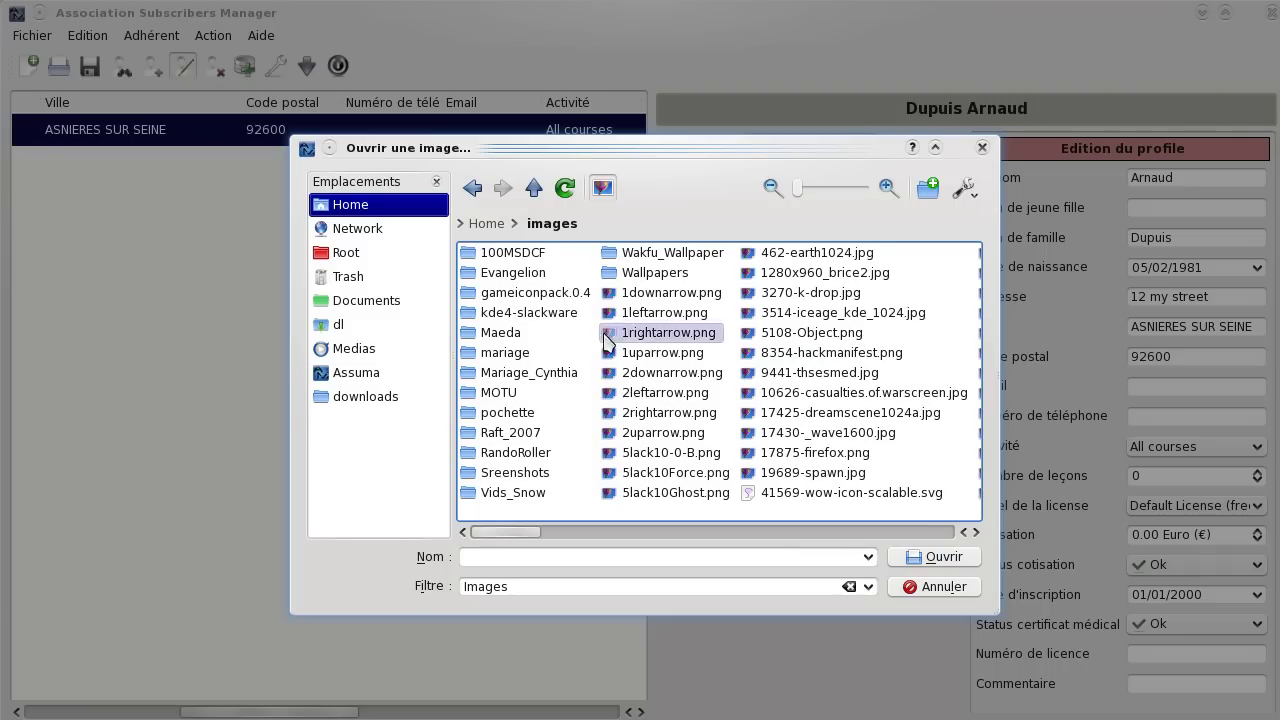
drag(535, 542, 586, 543)
click(697, 493)
double_click(696, 493)
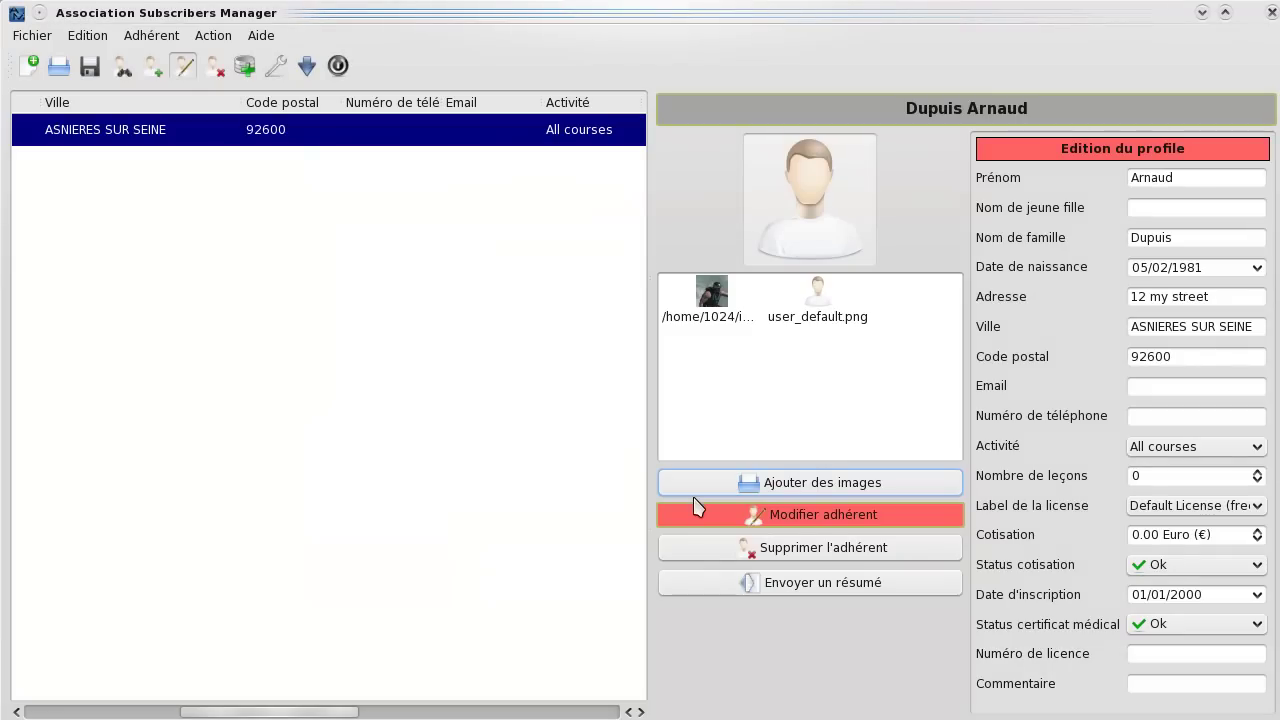
click(726, 318)
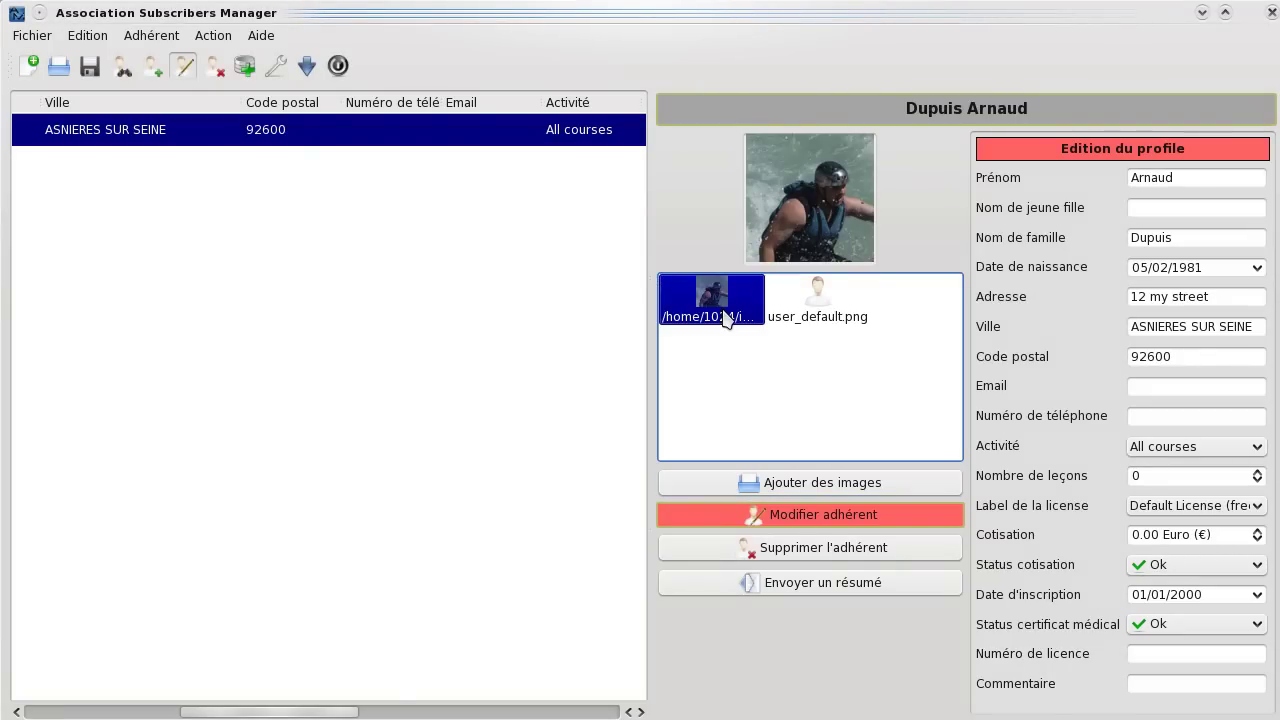
click(776, 245)
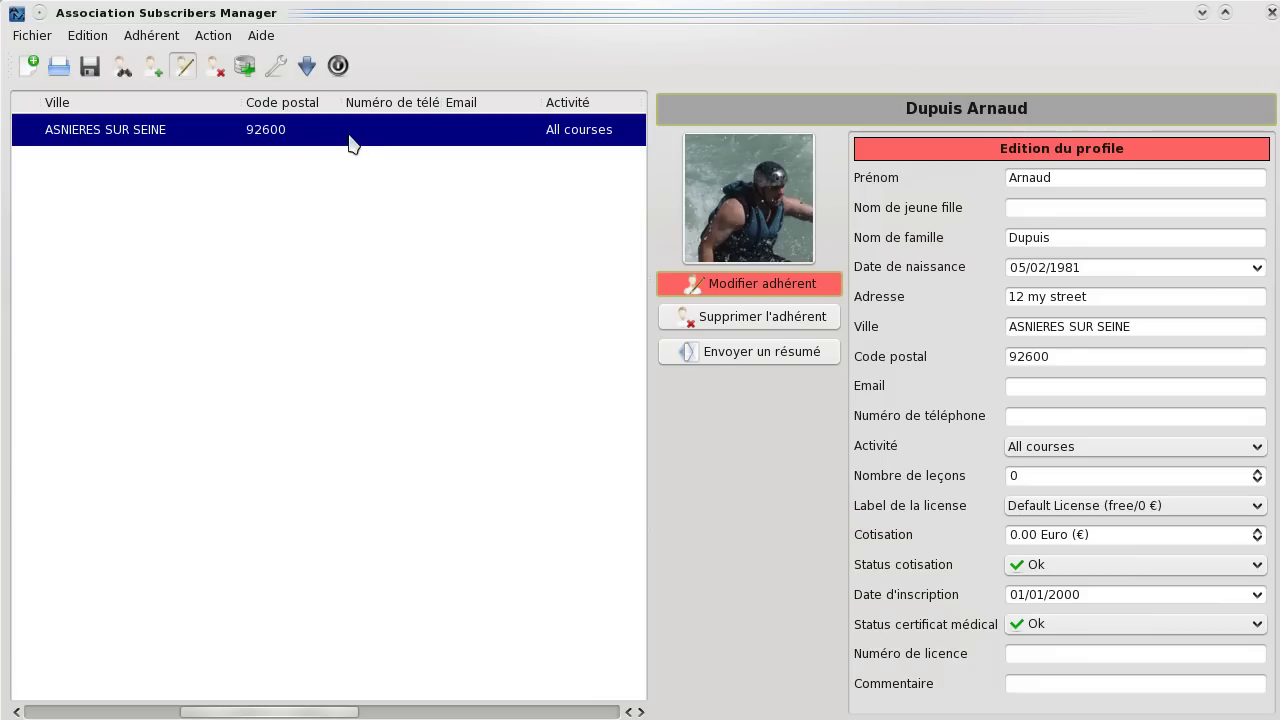
Change the member's Date d'inscription to 20/10/2007.
mouse_move(349, 142)
click(1008, 596)
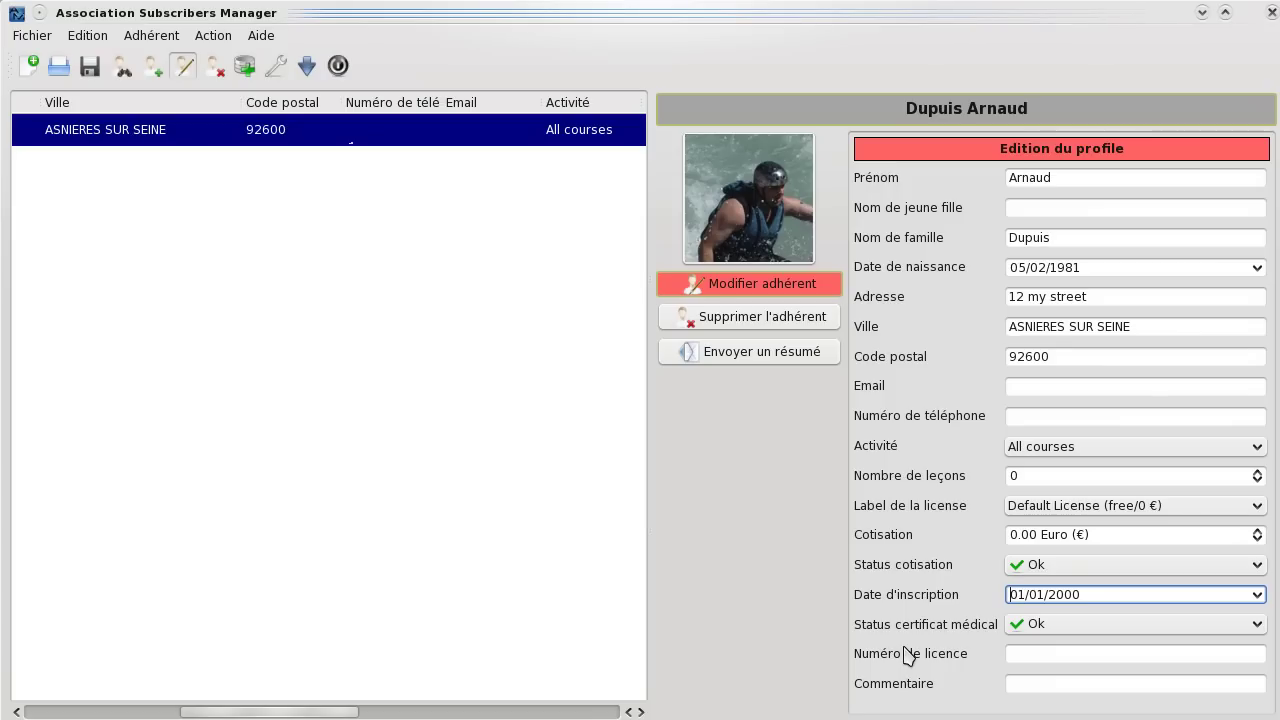
key(shift+Right)
key(shift+Right)
text(20)
text(10/2007)
key(Tab)
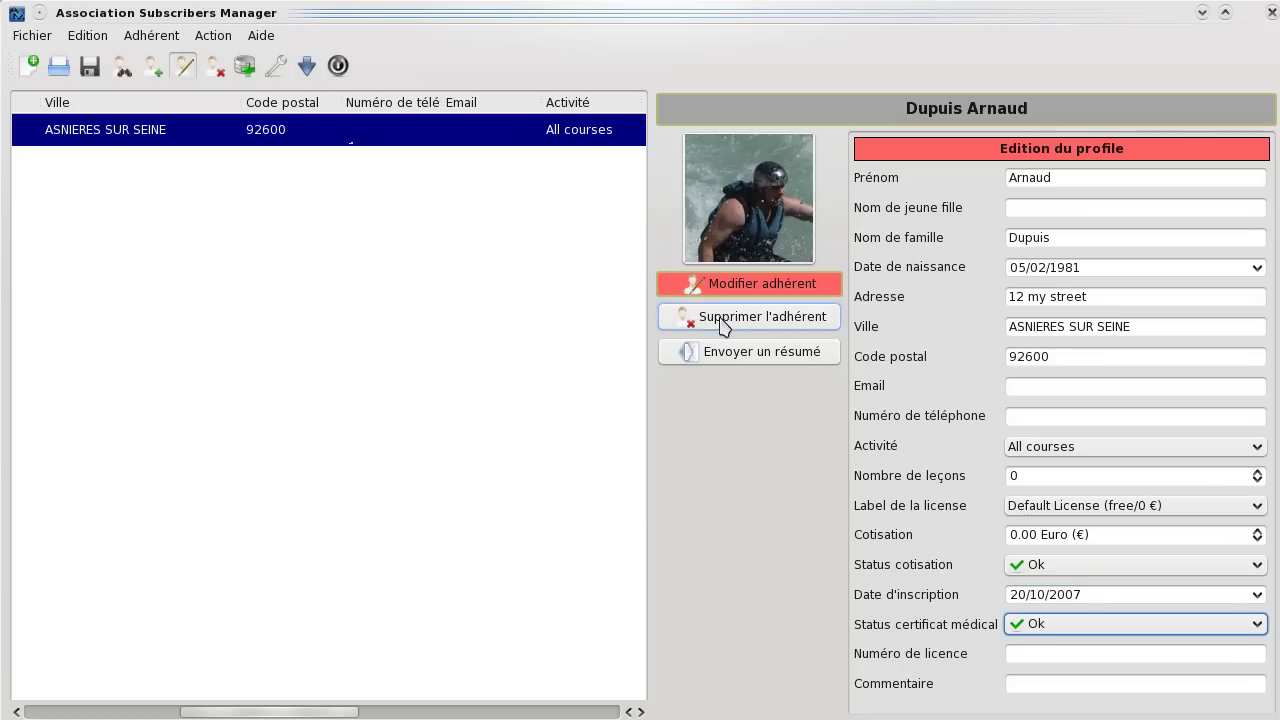
Leave edit mode and deselect the member to show the read-only summary.
click(729, 287)
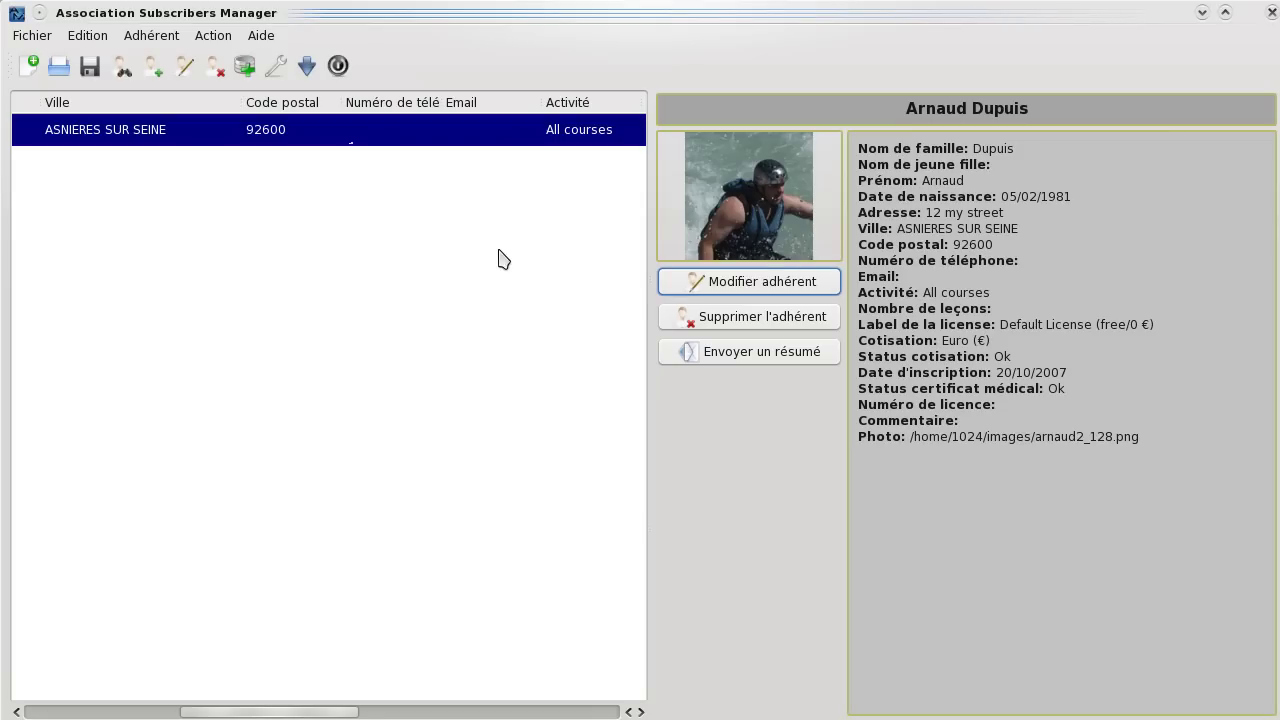
click(222, 195)
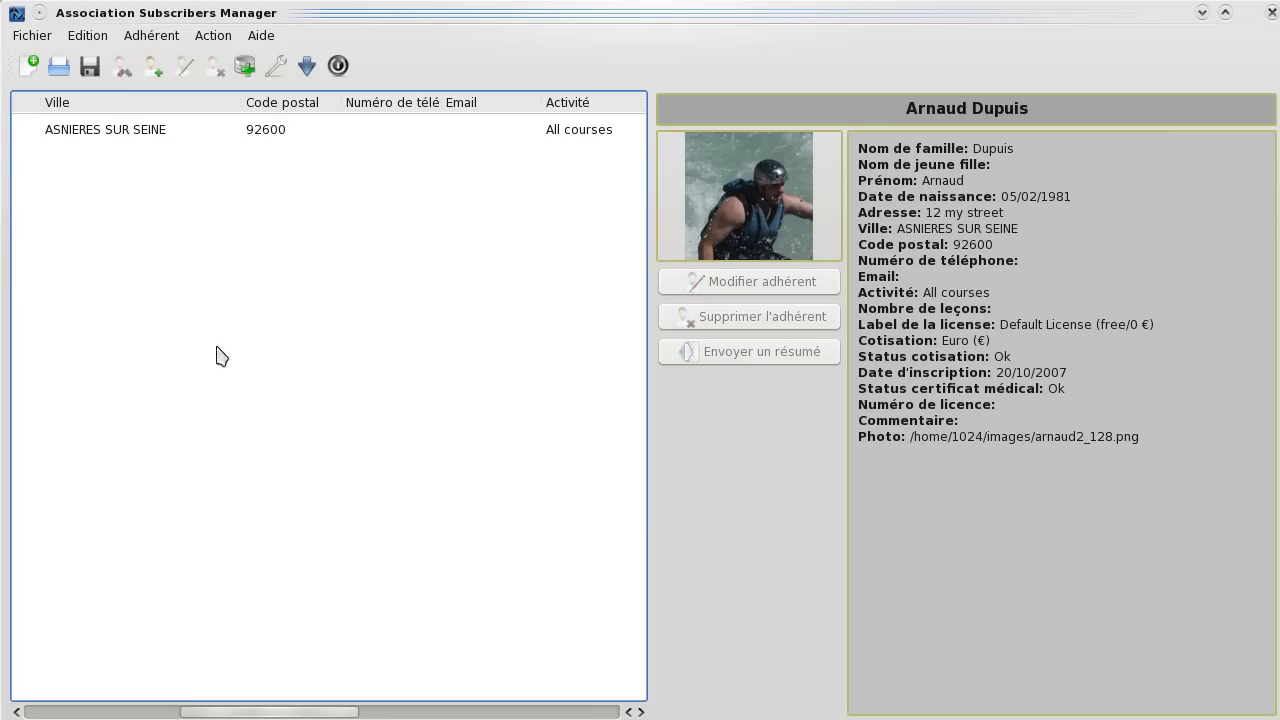
drag(258, 714, 90, 710)
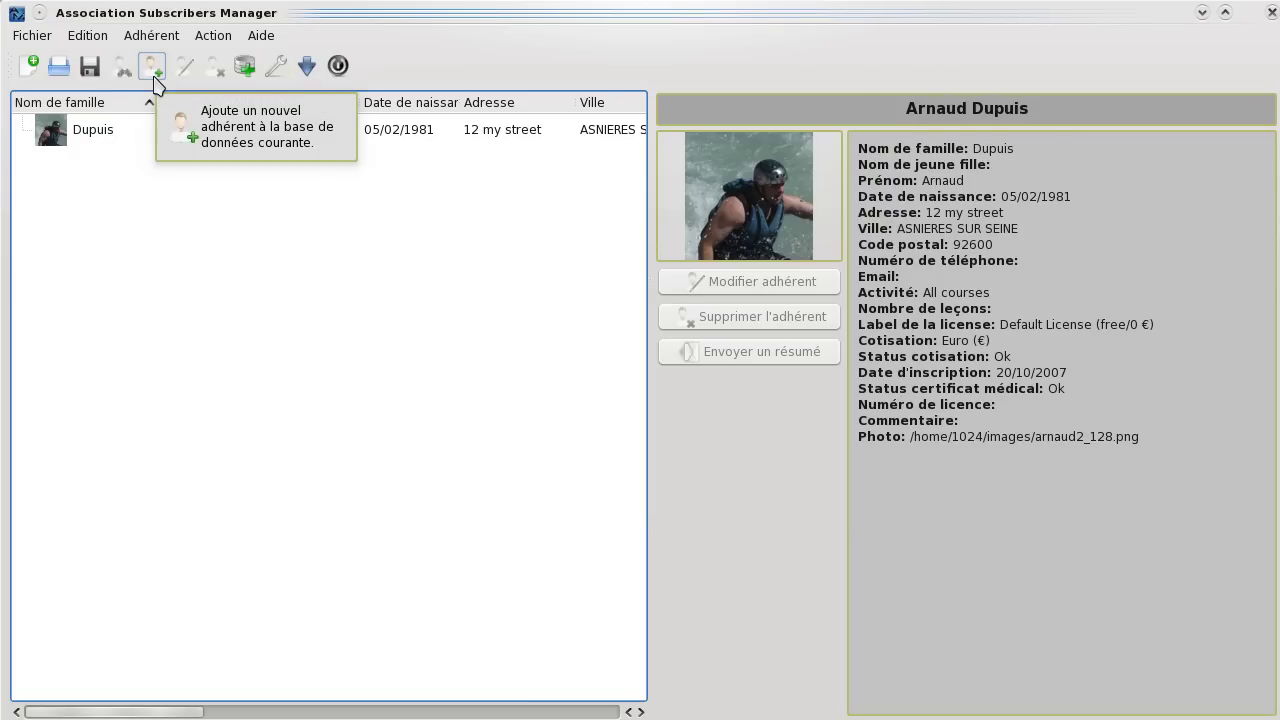
Add another member and enter their first name and family name.
click(153, 67)
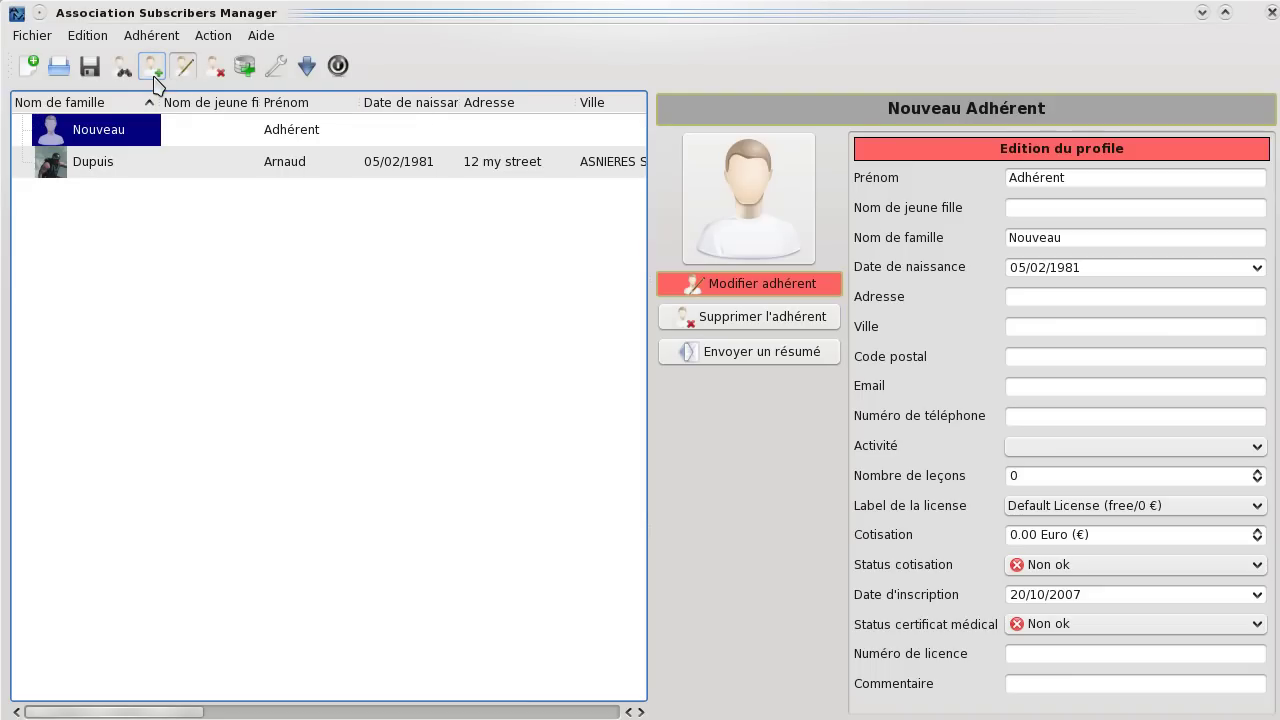
double_click(1086, 180)
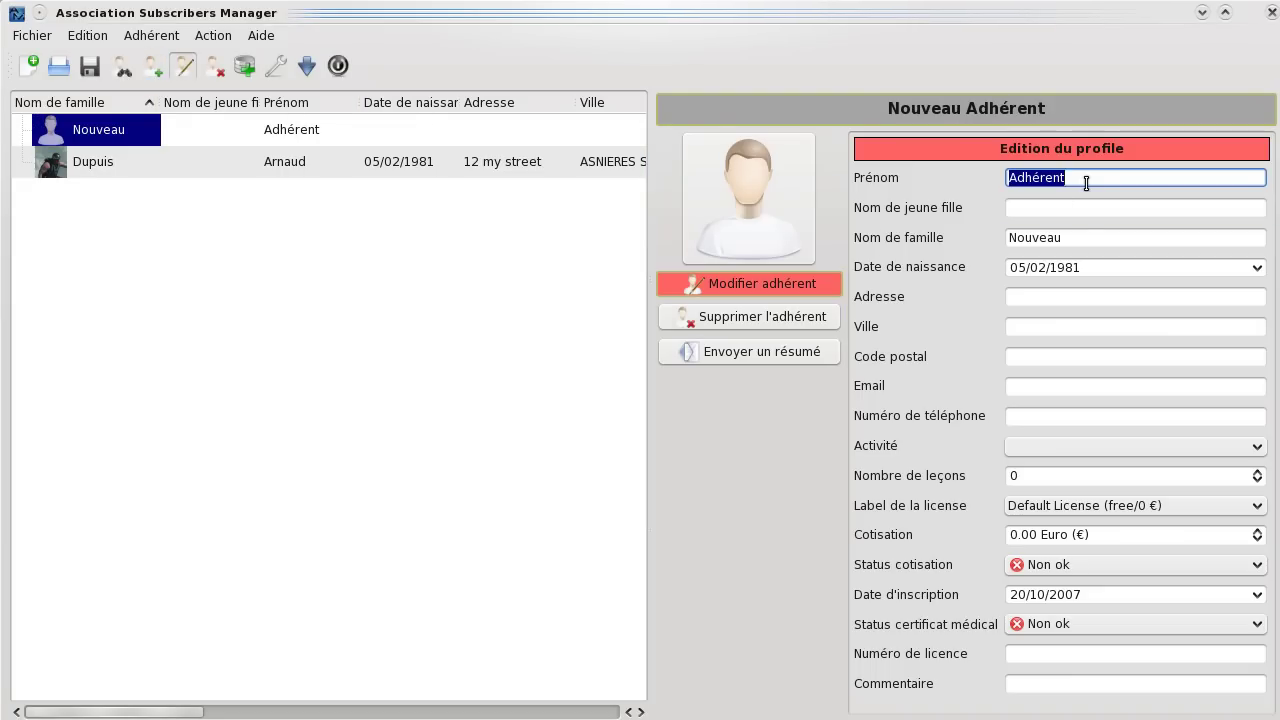
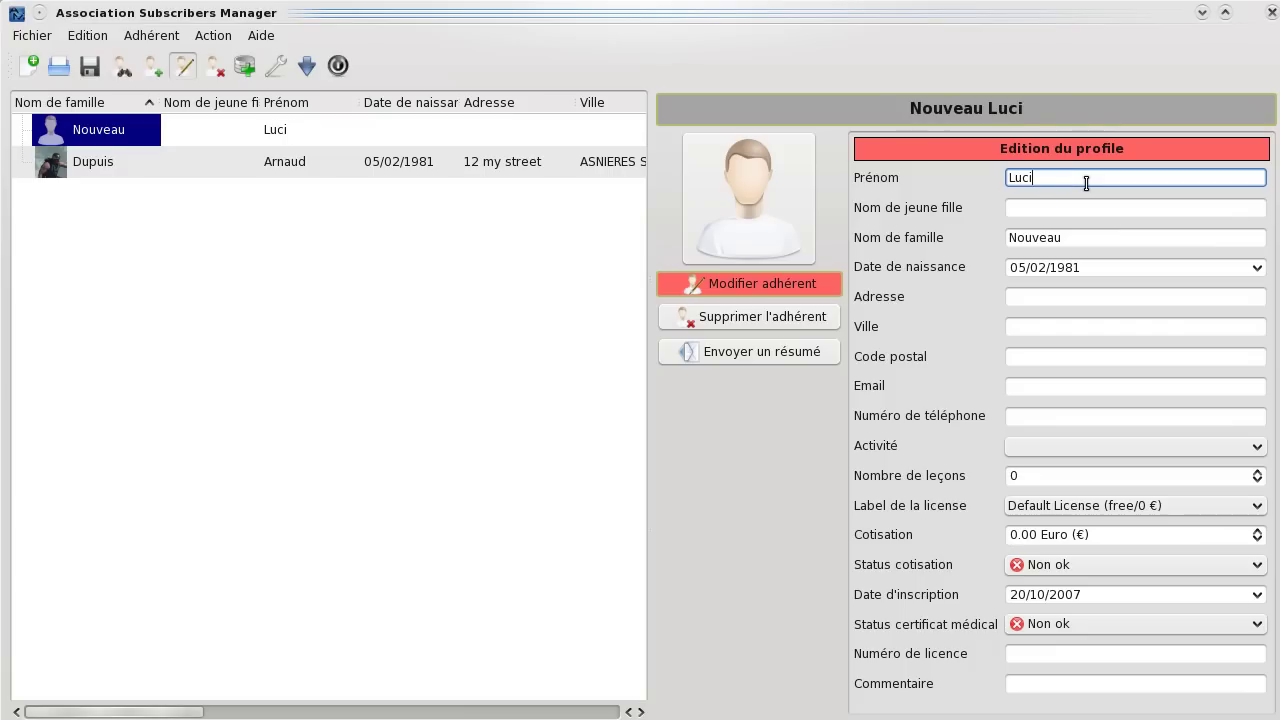
key(Tab)
key(Tab)
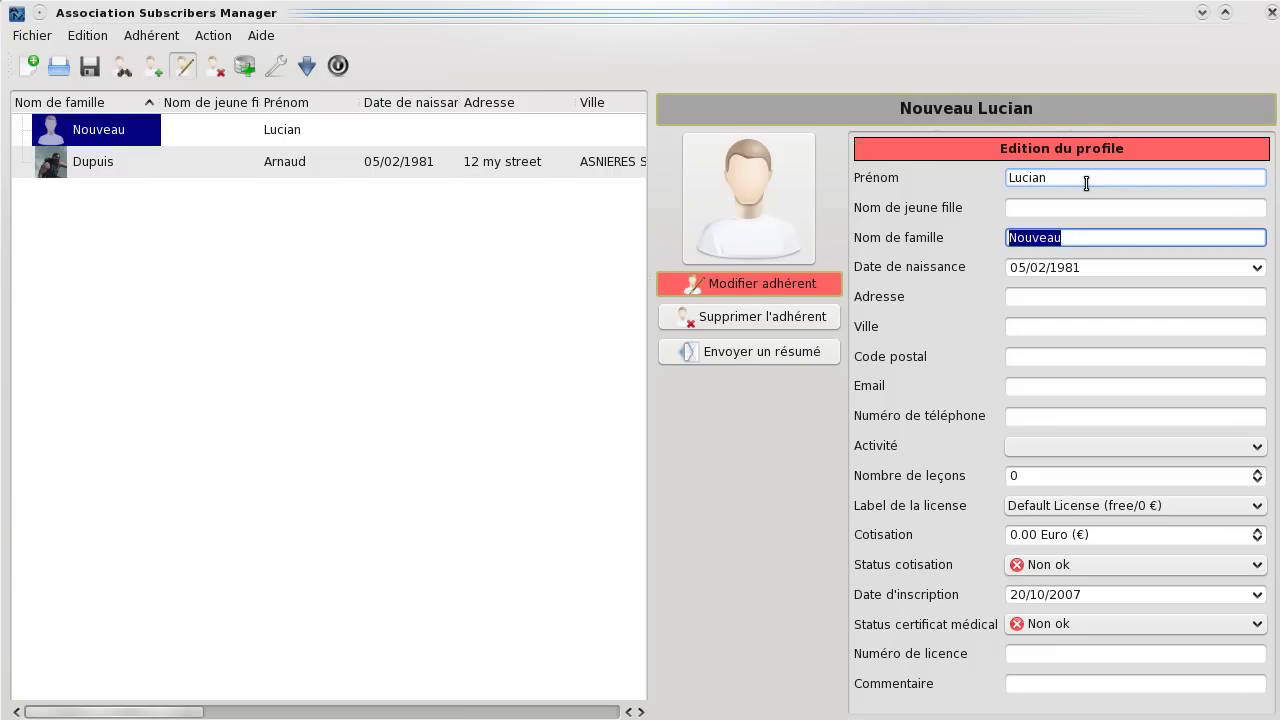
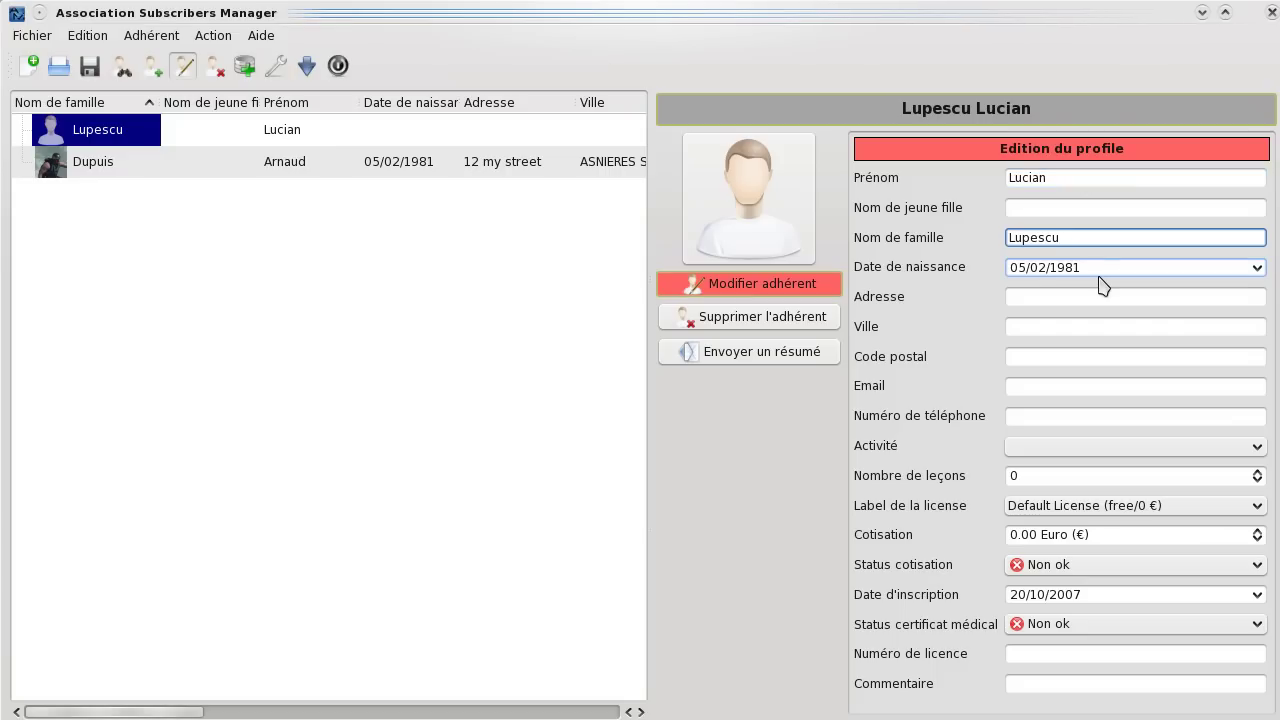
Set the new member's birth date to 17/02/1976 in the calendar.
click(1257, 267)
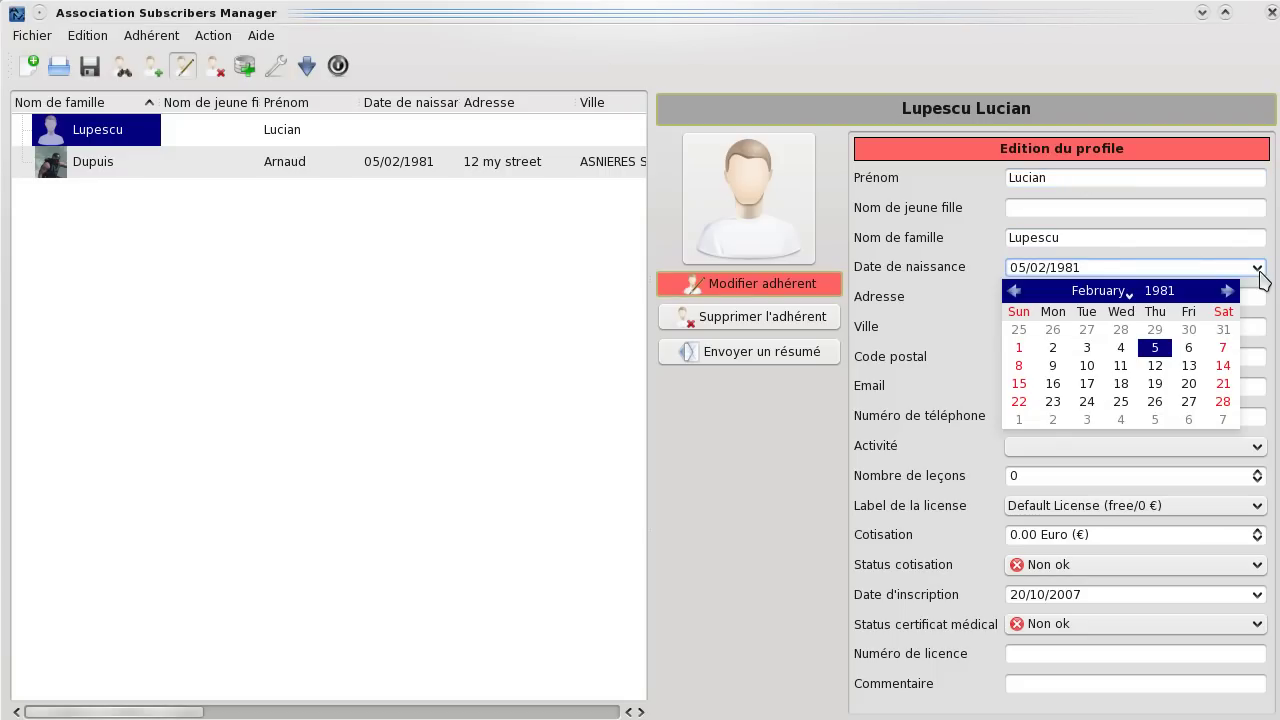
click(1176, 290)
scroll(1178, 290, down, 5)
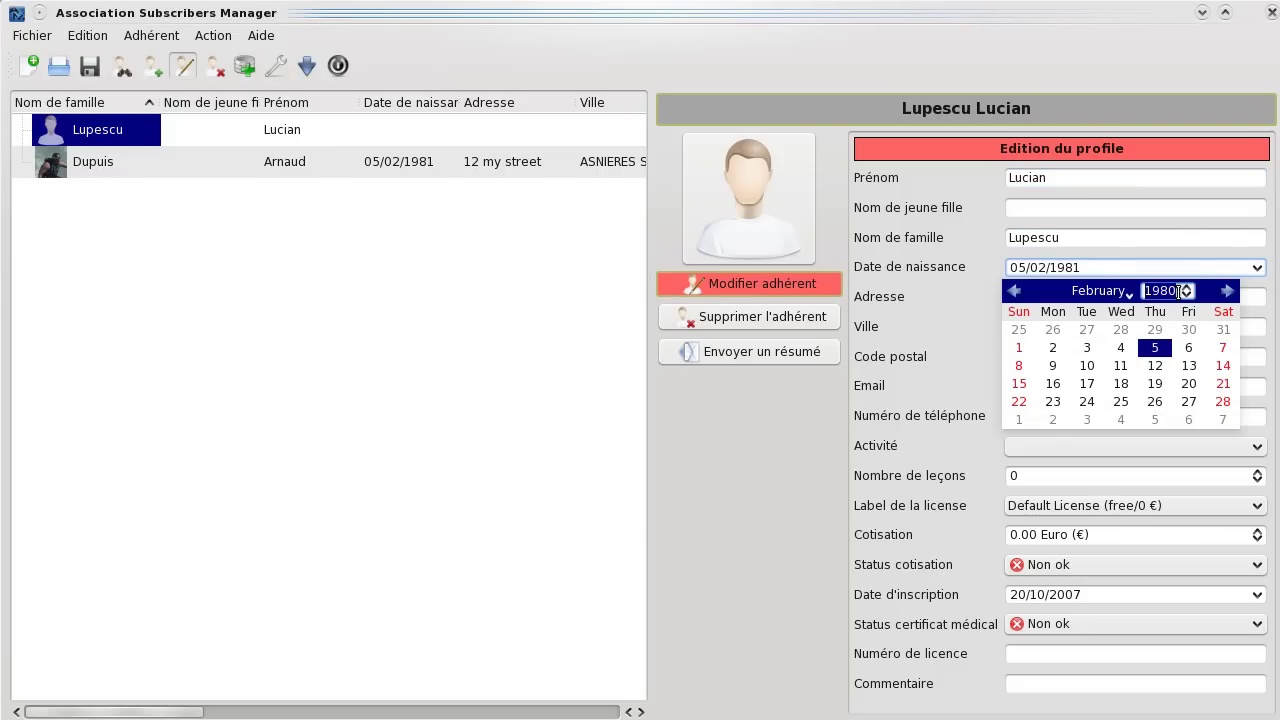
click(1087, 384)
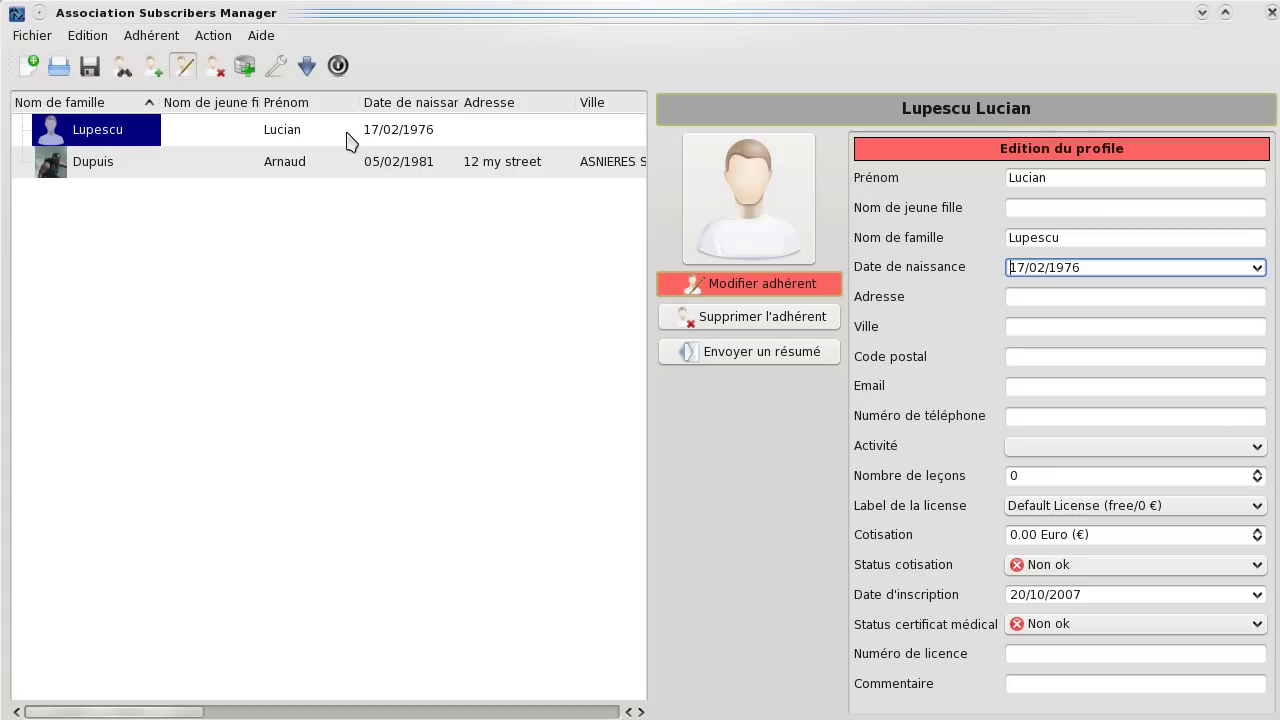
Finish editing the new member and decline adding the empty town/postcode pair.
click(692, 281)
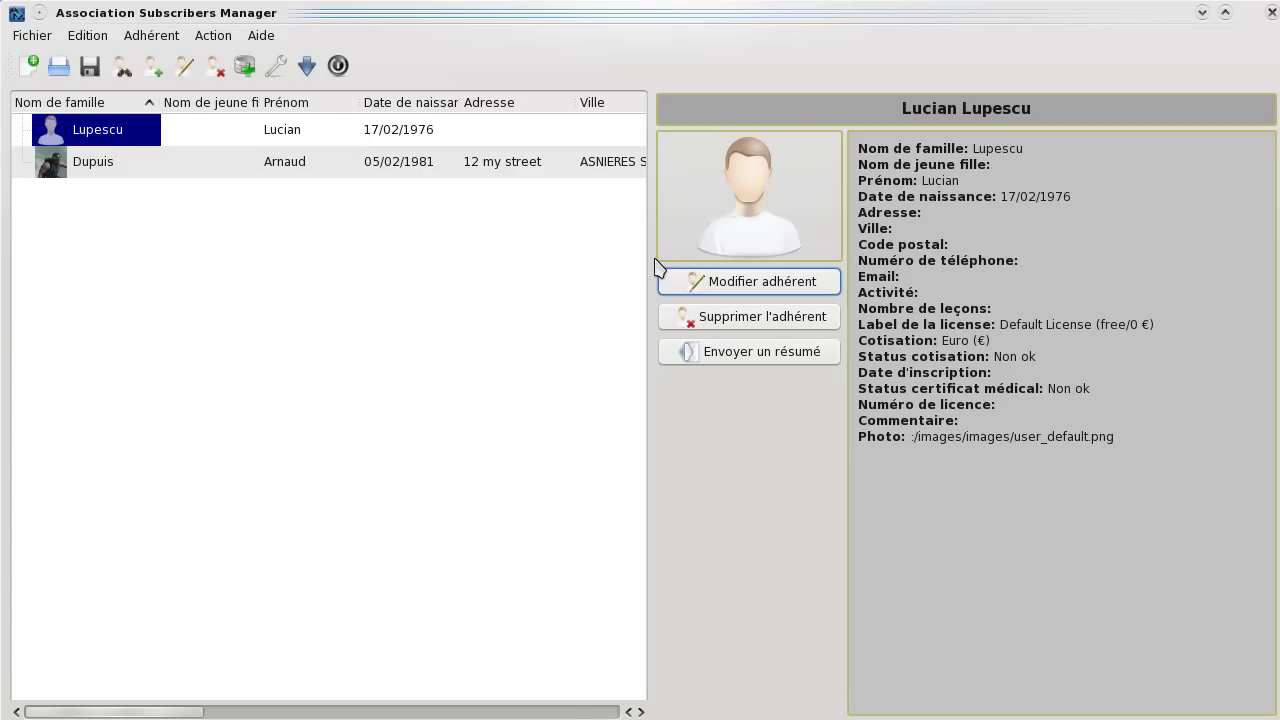
click(116, 280)
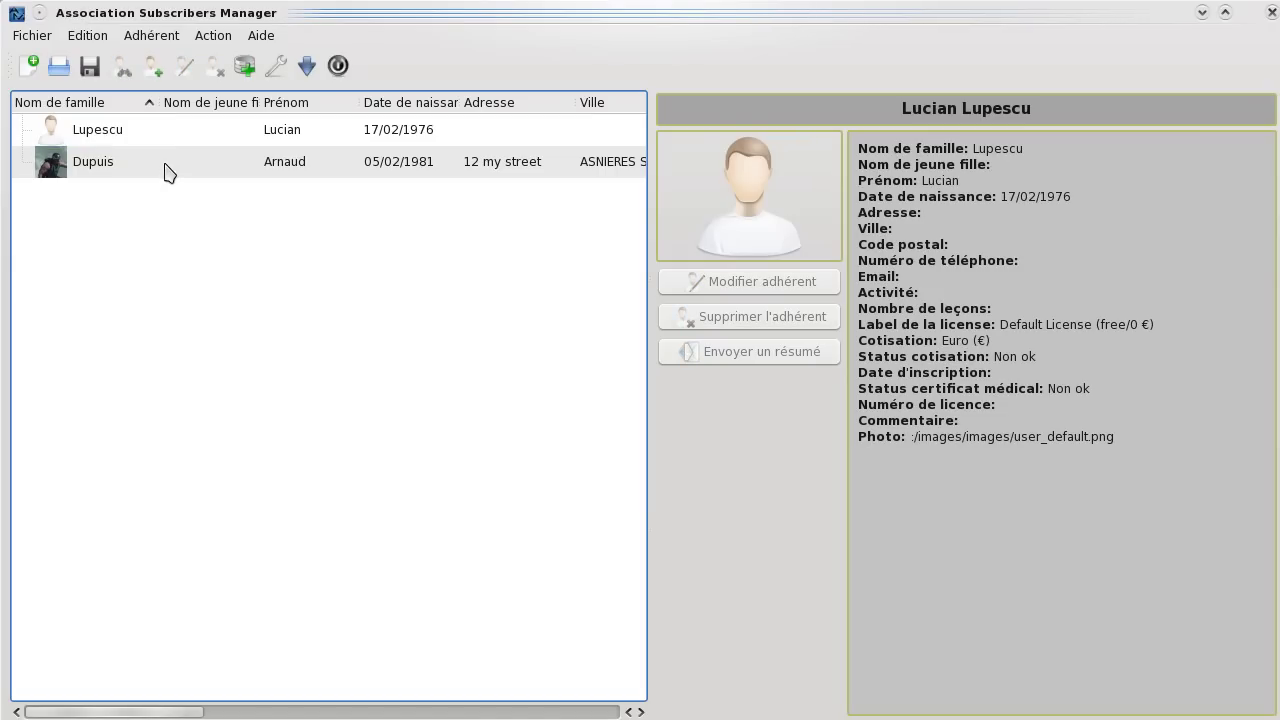
click(165, 172)
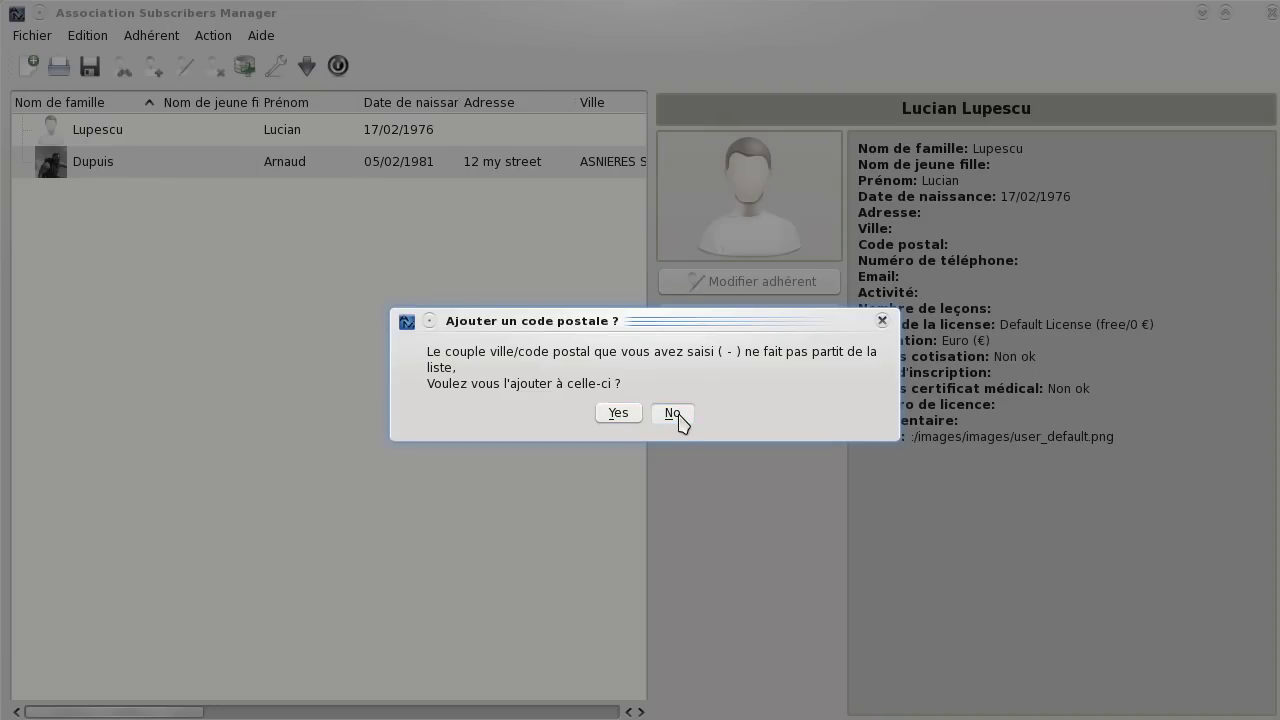
click(677, 414)
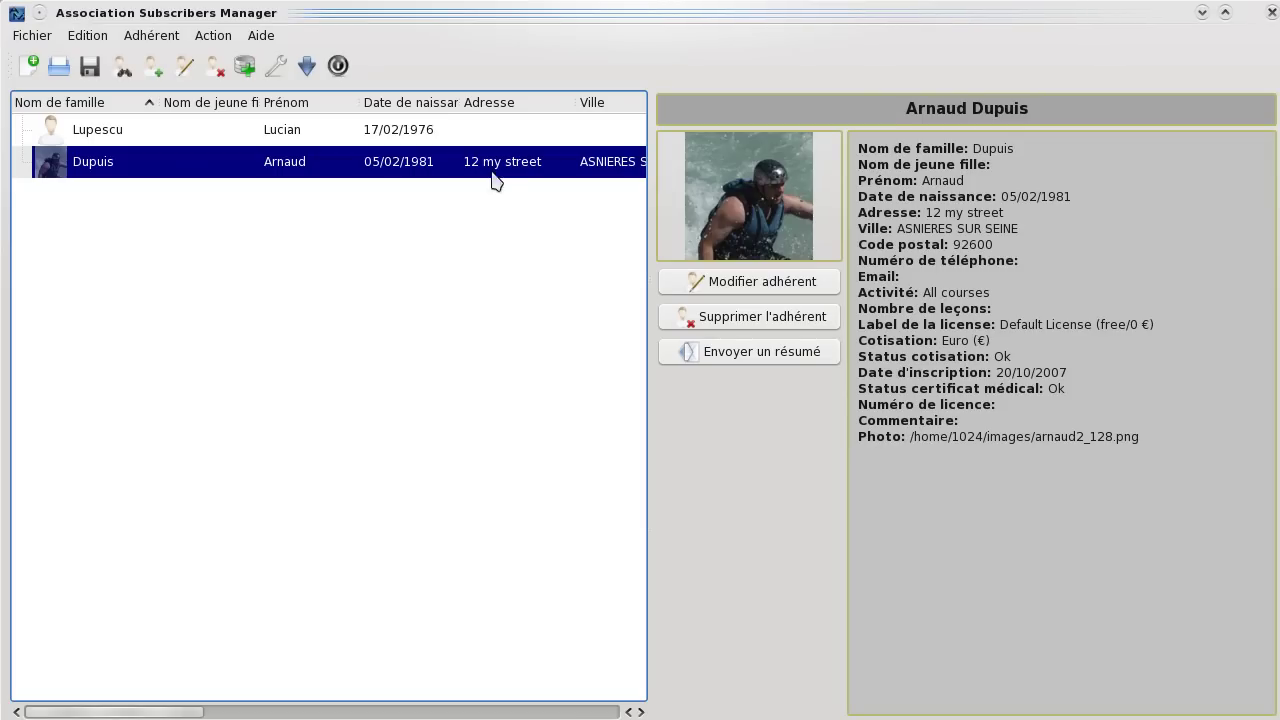
Enter the first row's street address and city in the Adresse and Ville cells.
double_click(497, 130)
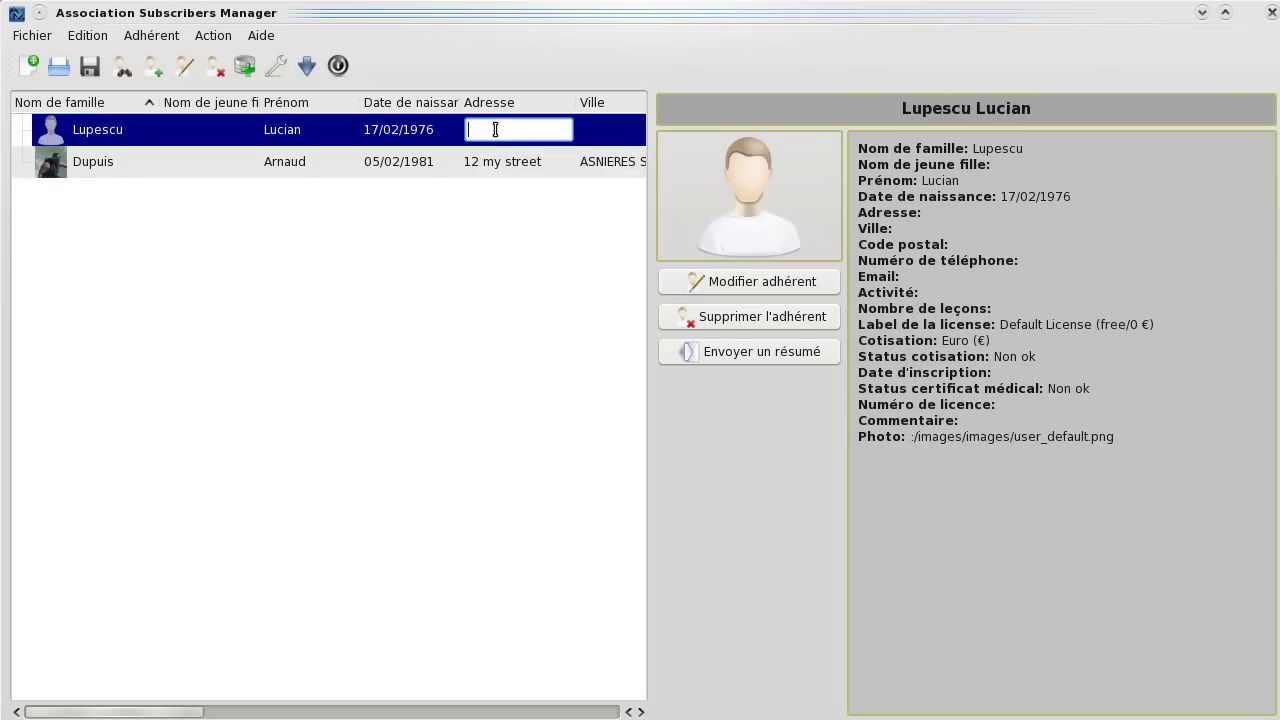
text(U)
text(ne)
text( rue)
text(42)
click(616, 133)
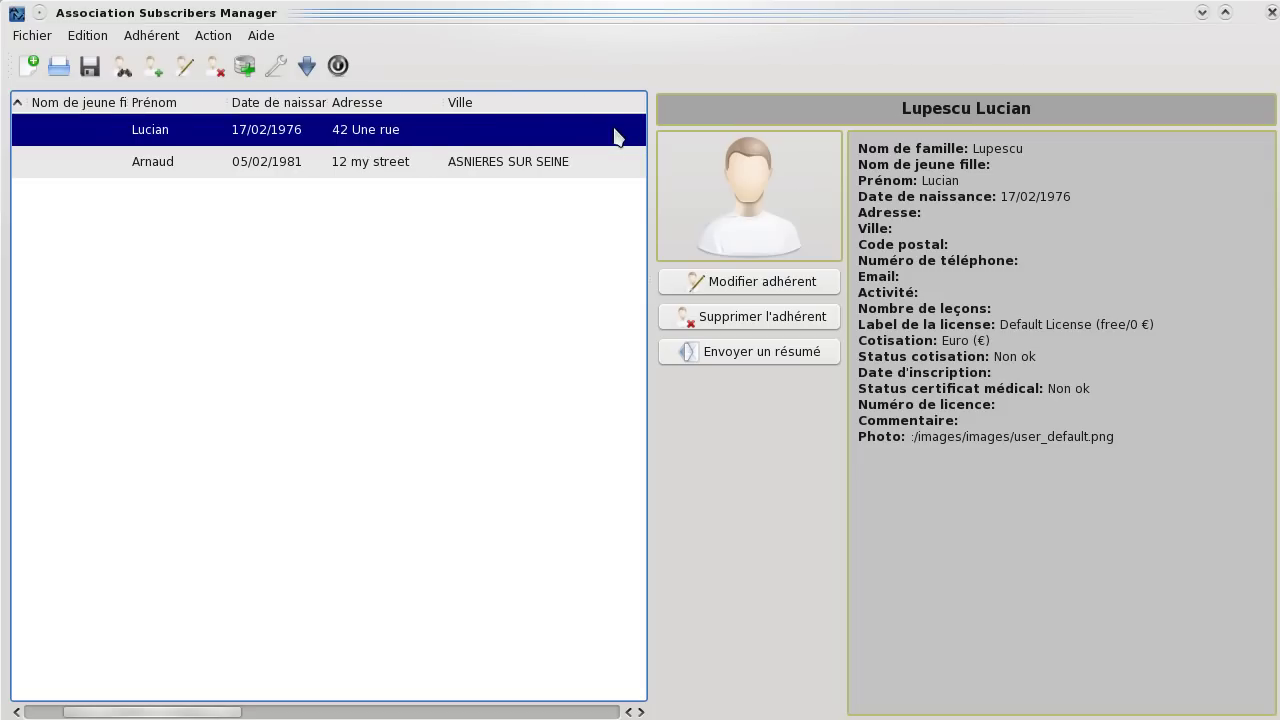
double_click(527, 140)
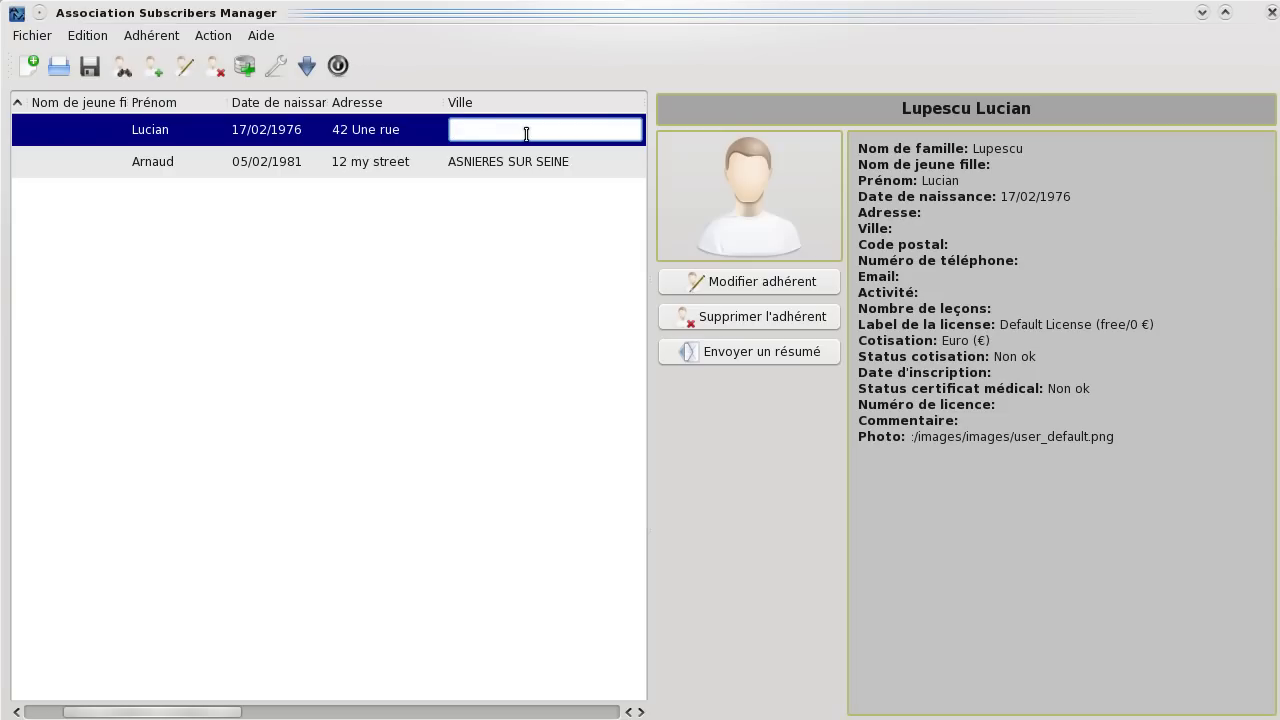
text(Une !)
key(BackSpace)
text(Ville)
key(Return)
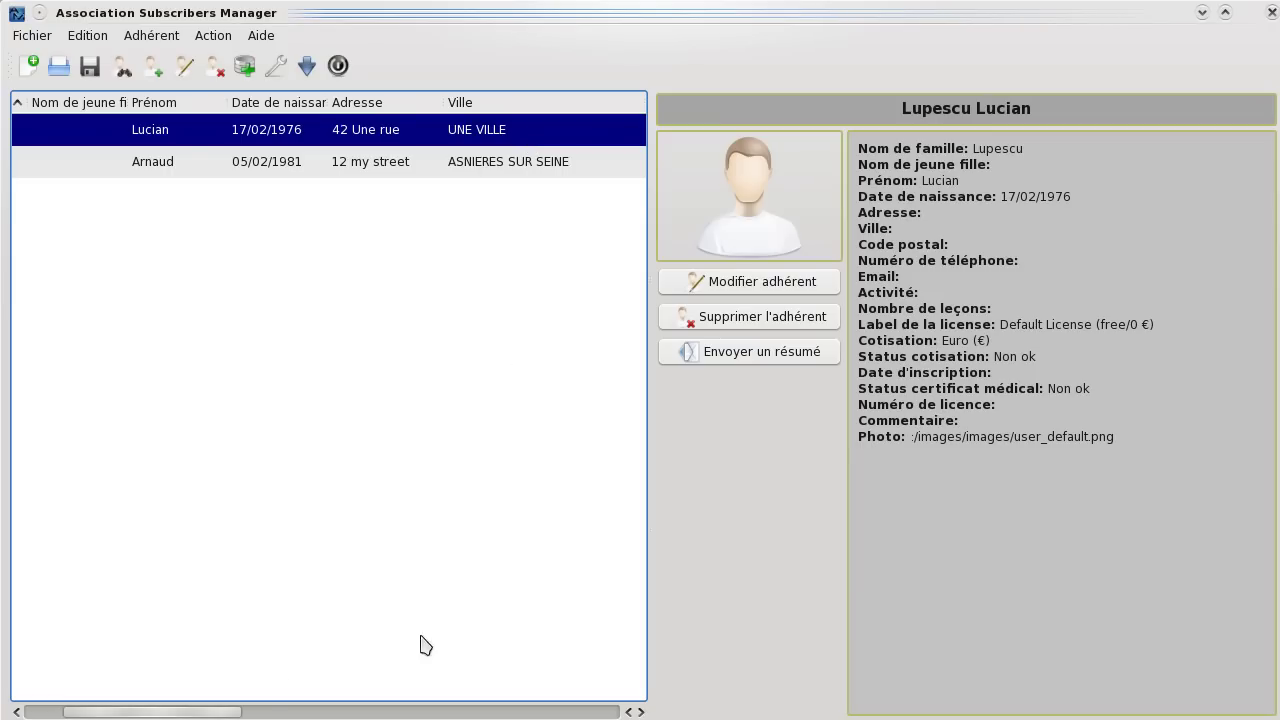
drag(236, 712, 340, 670)
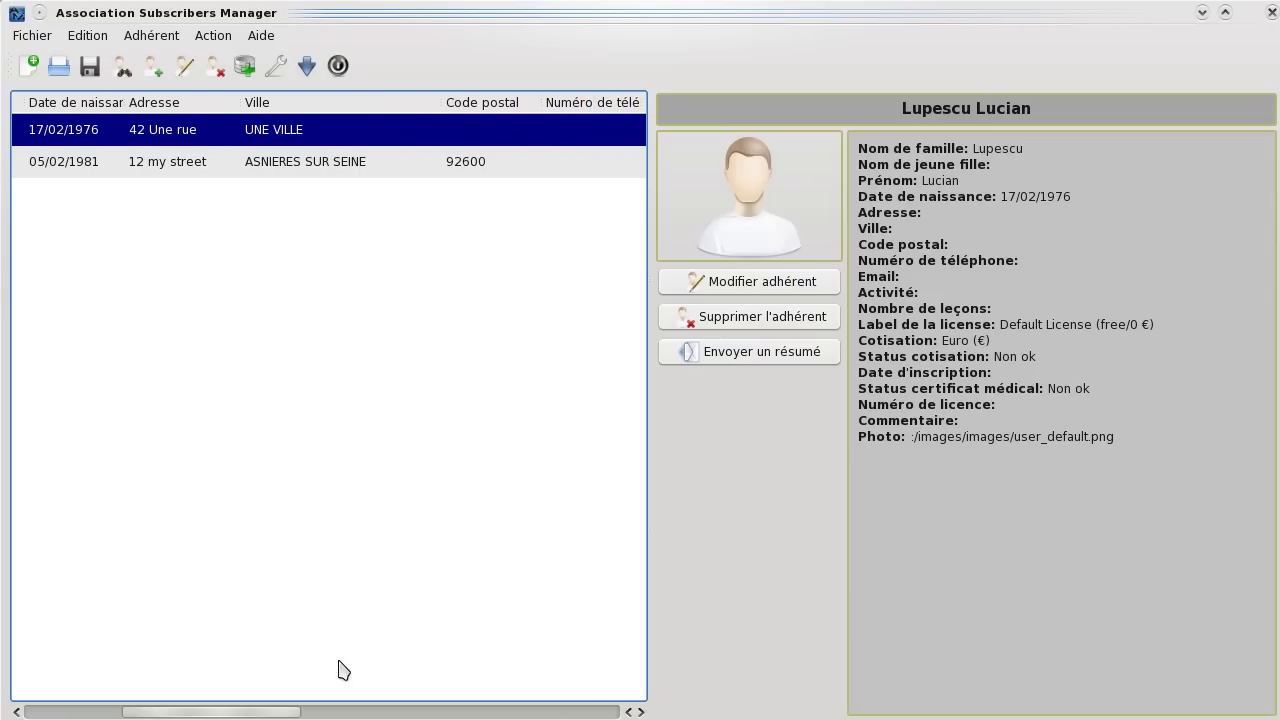
Enter the first row's postal code and accept saving the new city/postal code pair.
double_click(485, 128)
text(12345)
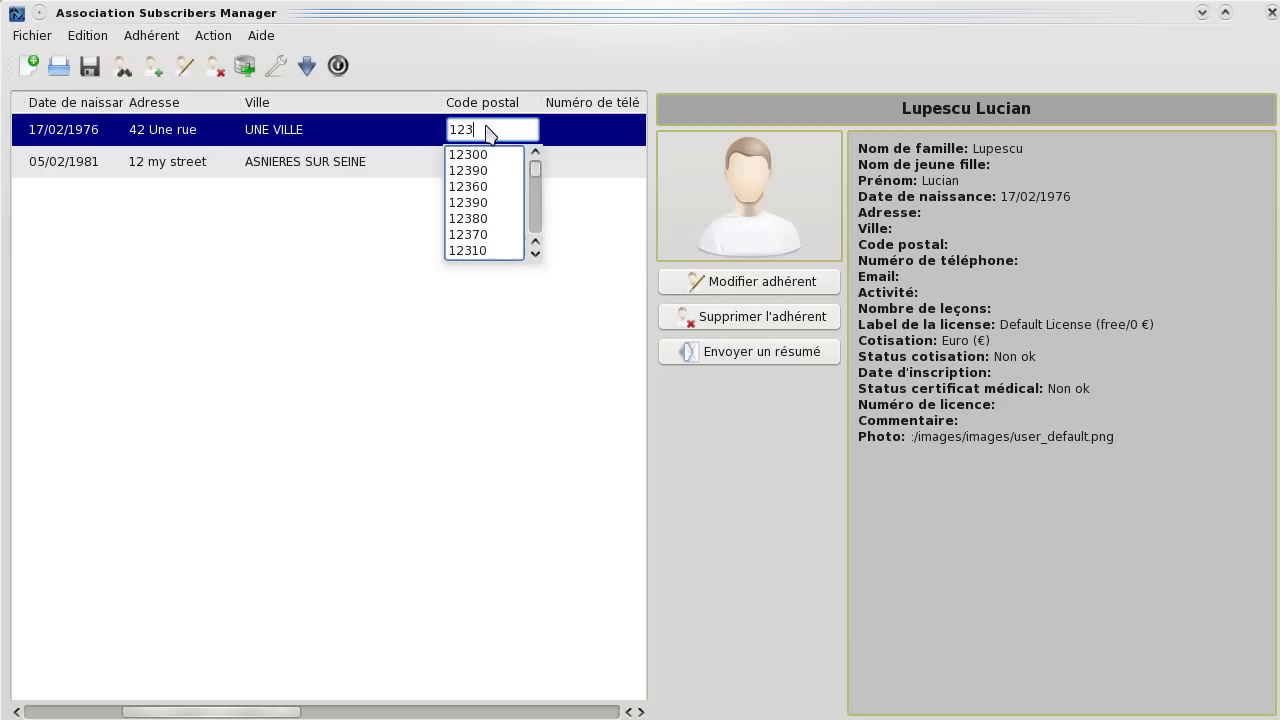
click(420, 138)
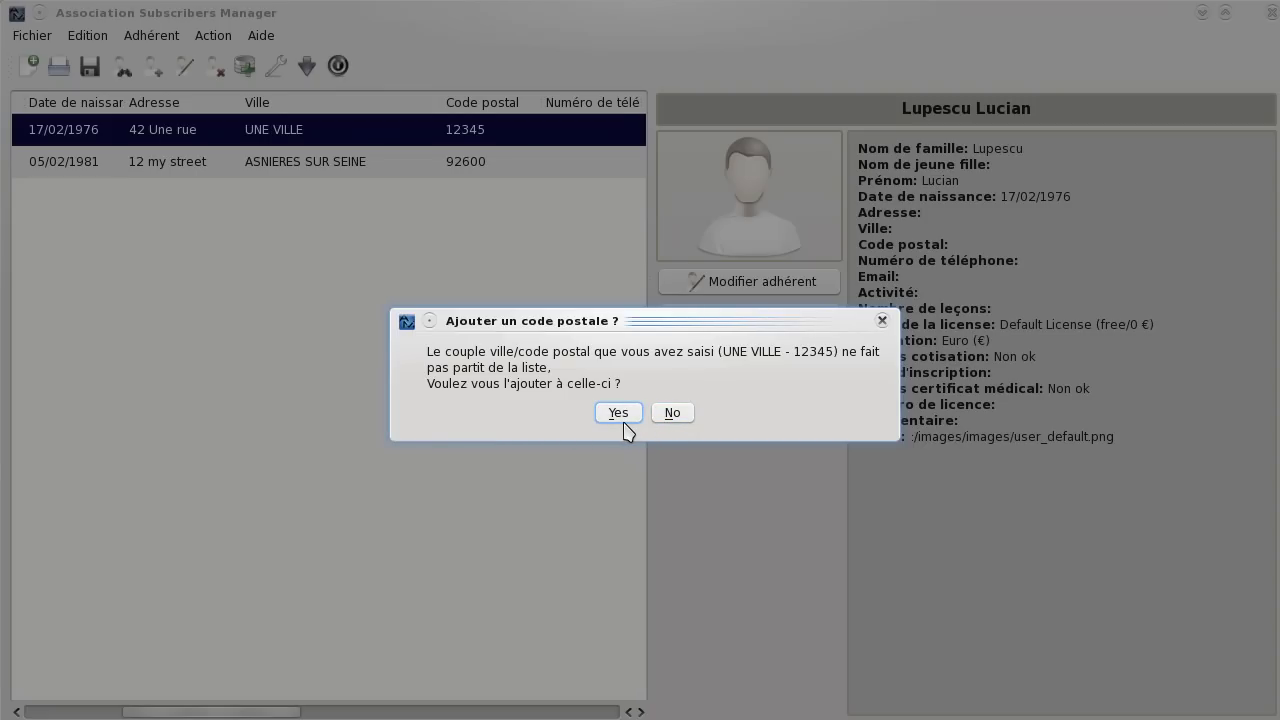
click(618, 412)
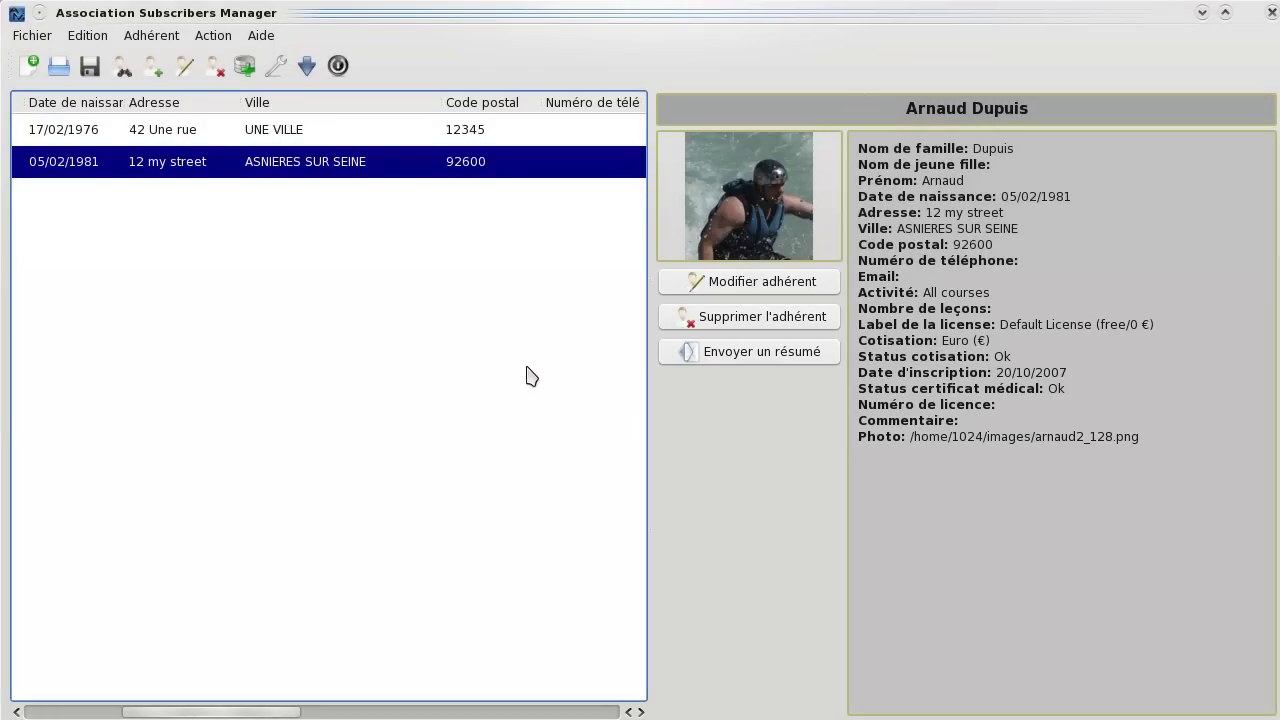
Add a blank member from the list's right-click menu and close its edit form.
drag(269, 714, 147, 710)
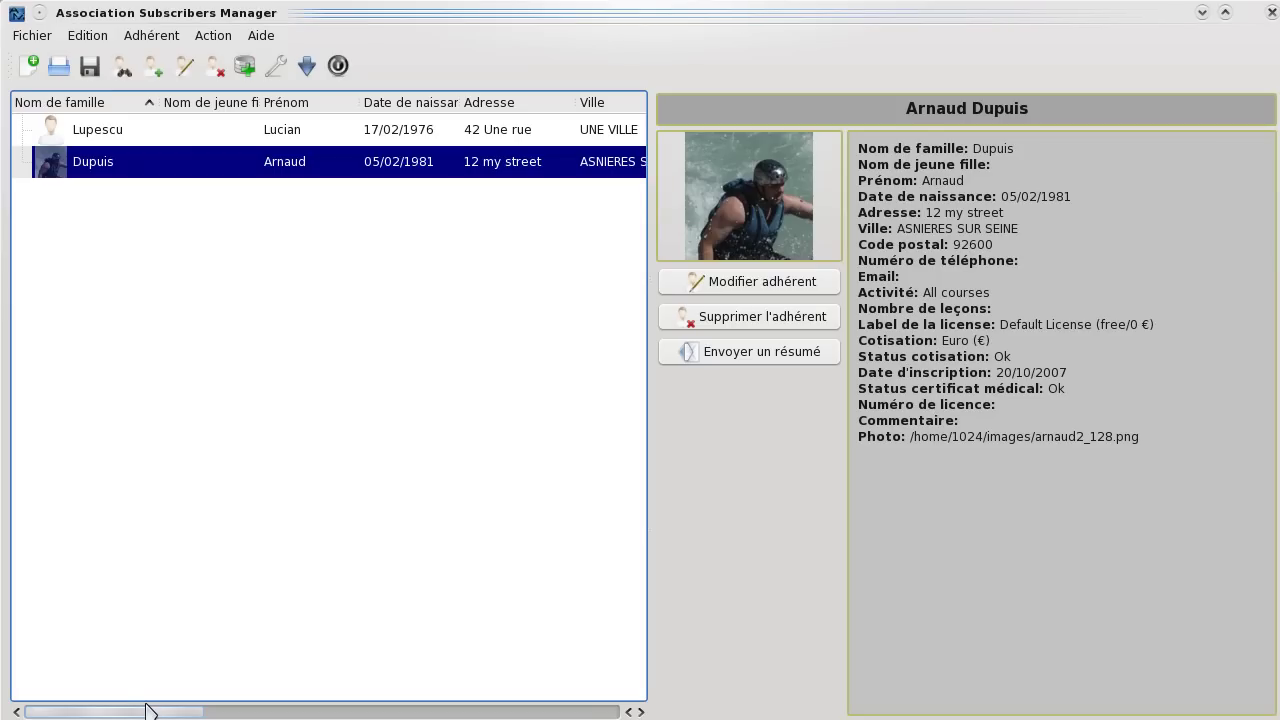
click(130, 388)
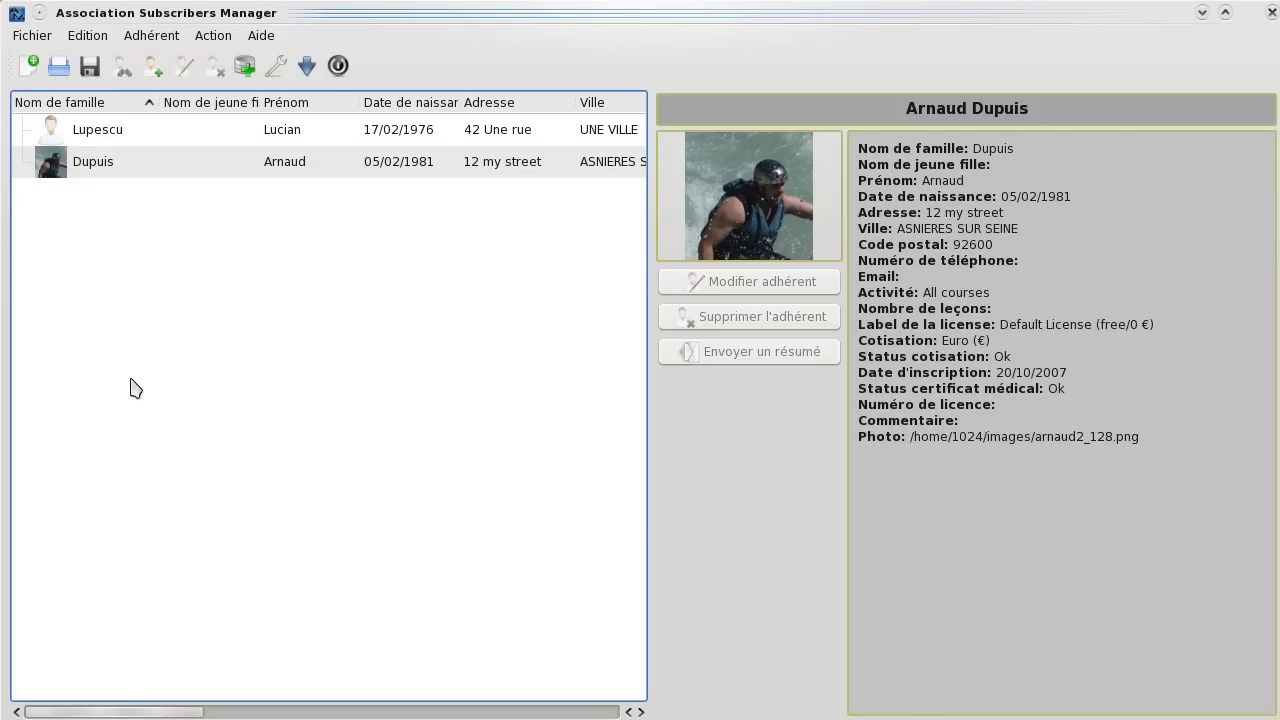
right_click(130, 388)
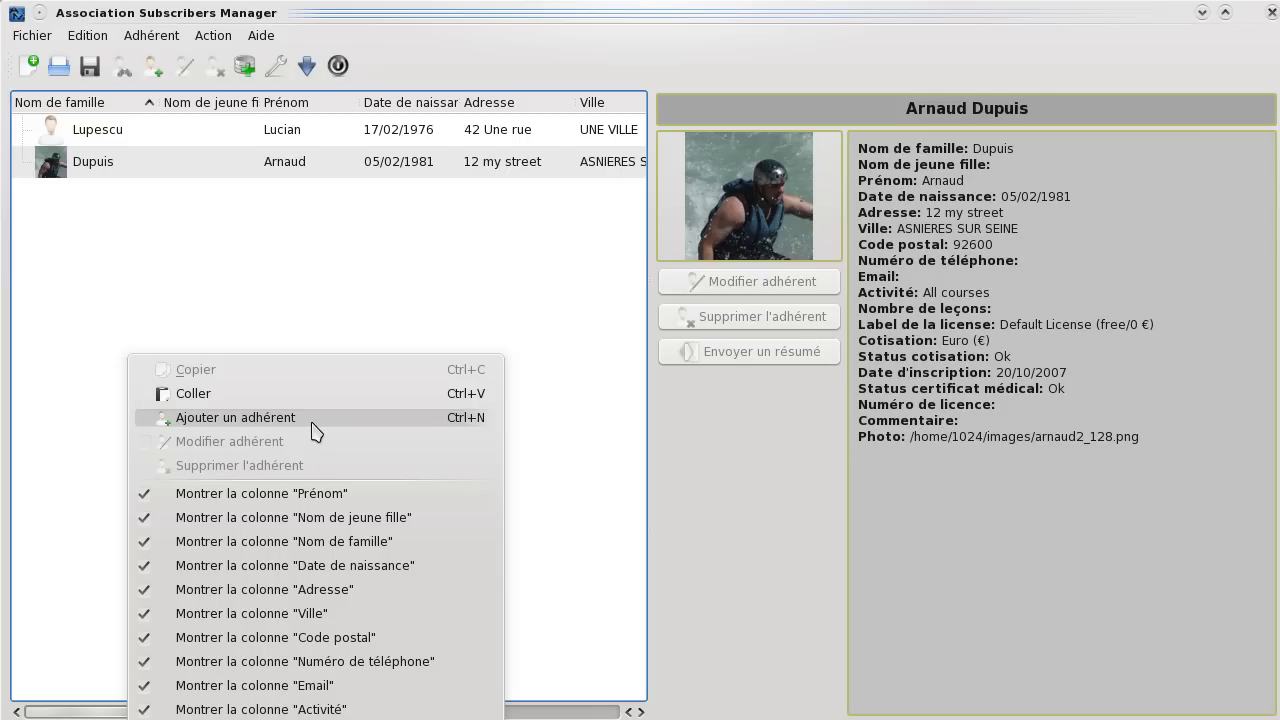
click(316, 431)
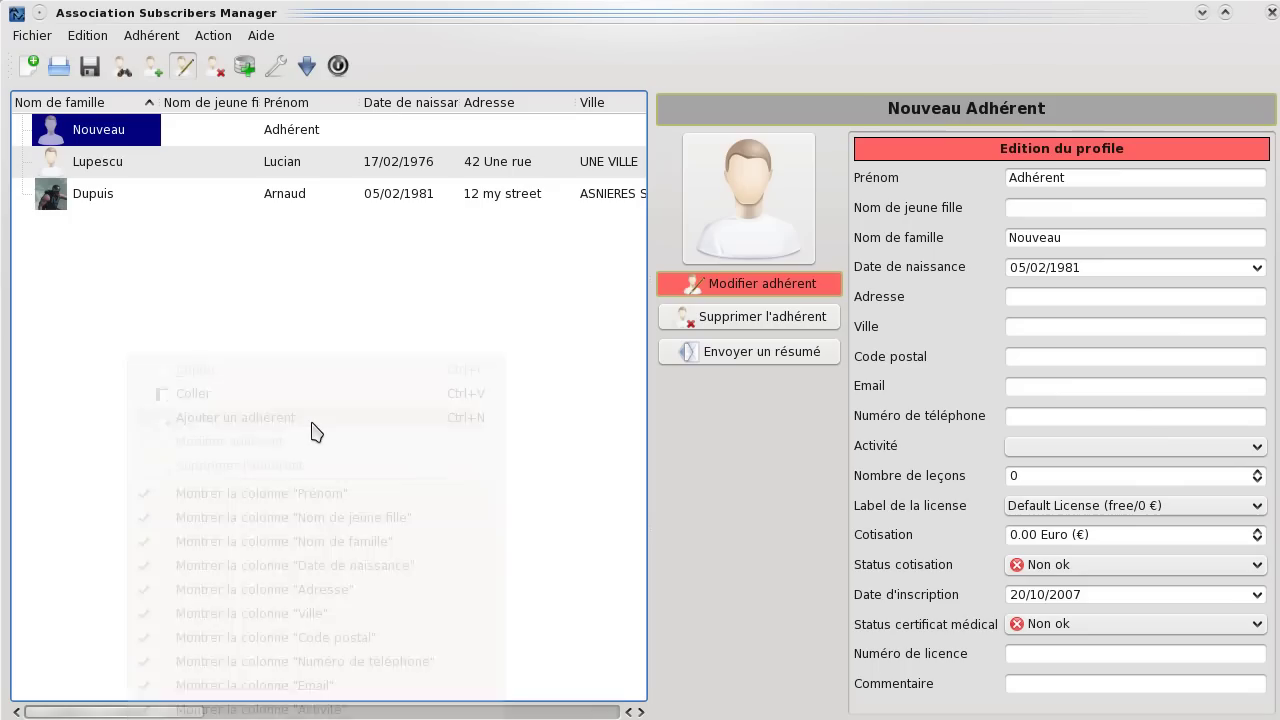
click(1045, 174)
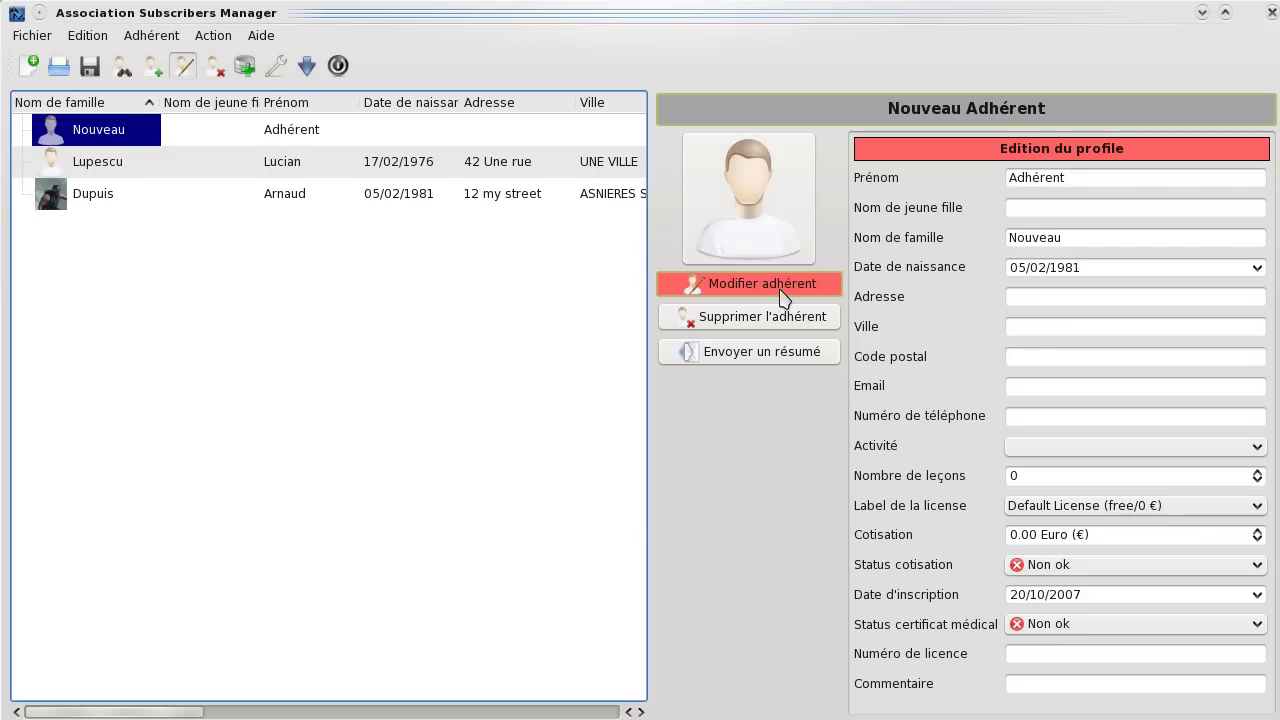
click(783, 290)
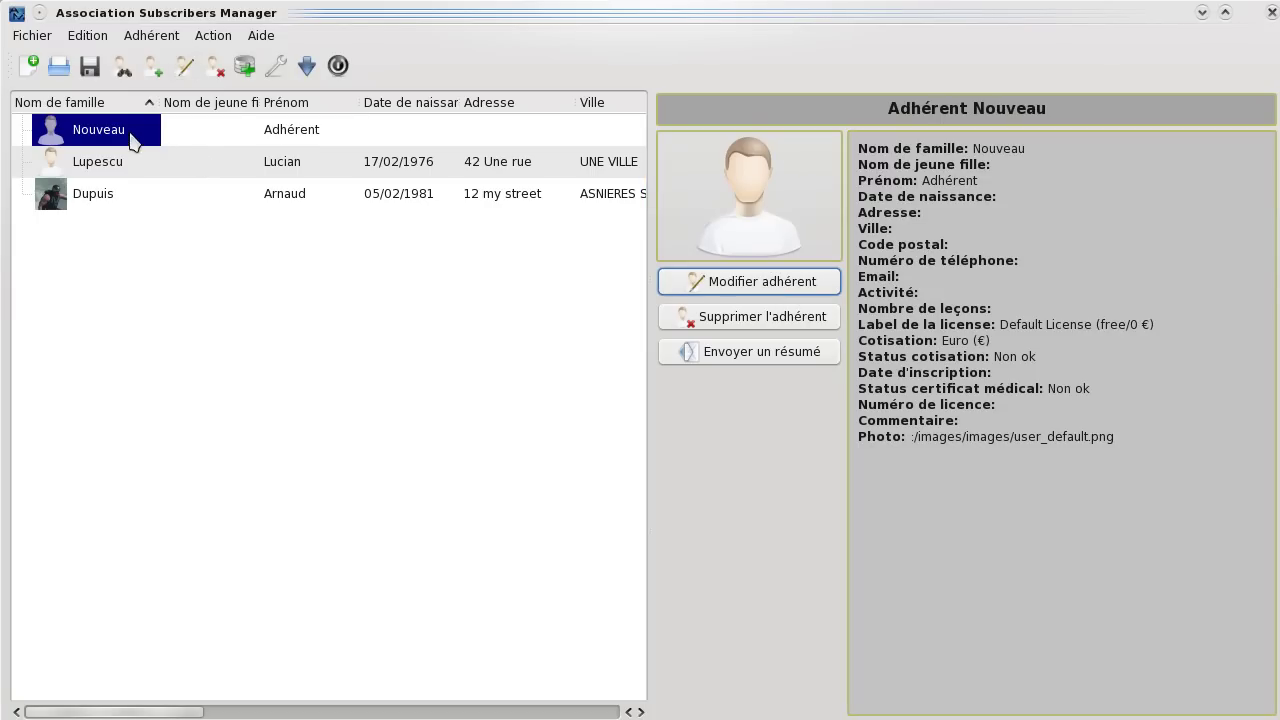
Replace the new member's placeholder surname and first name directly in the list cells.
double_click(120, 131)
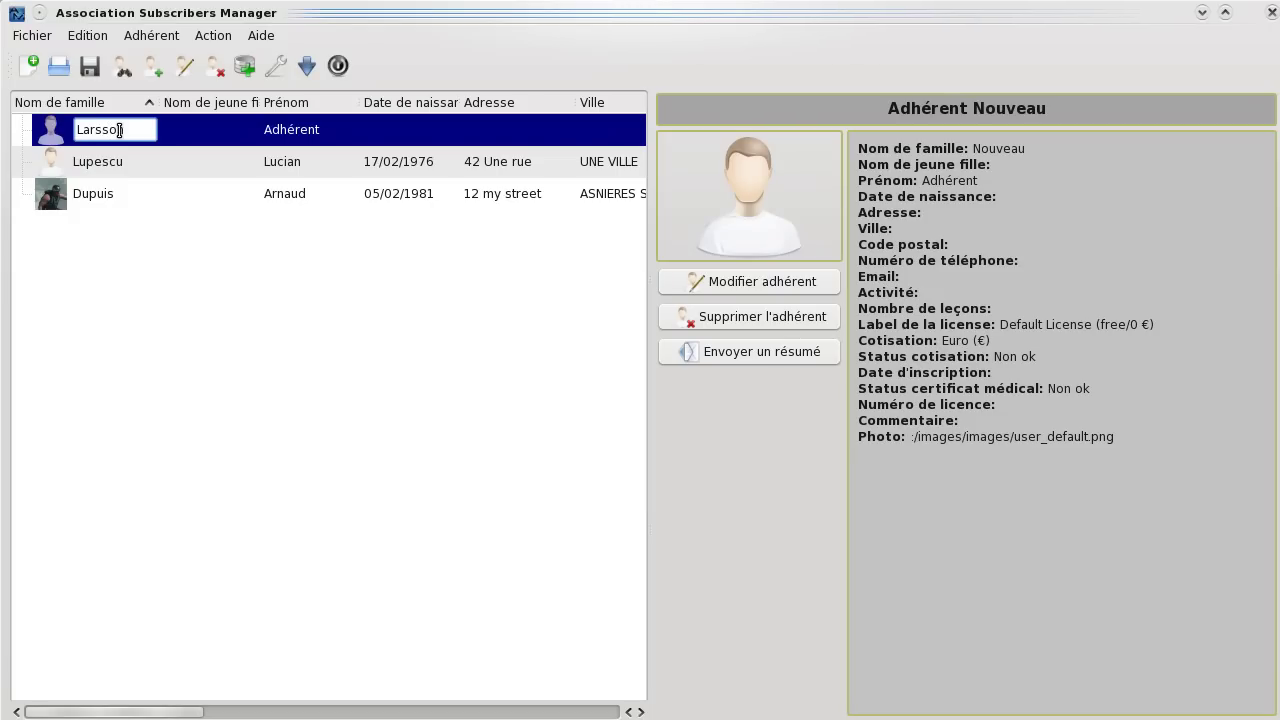
key(Return)
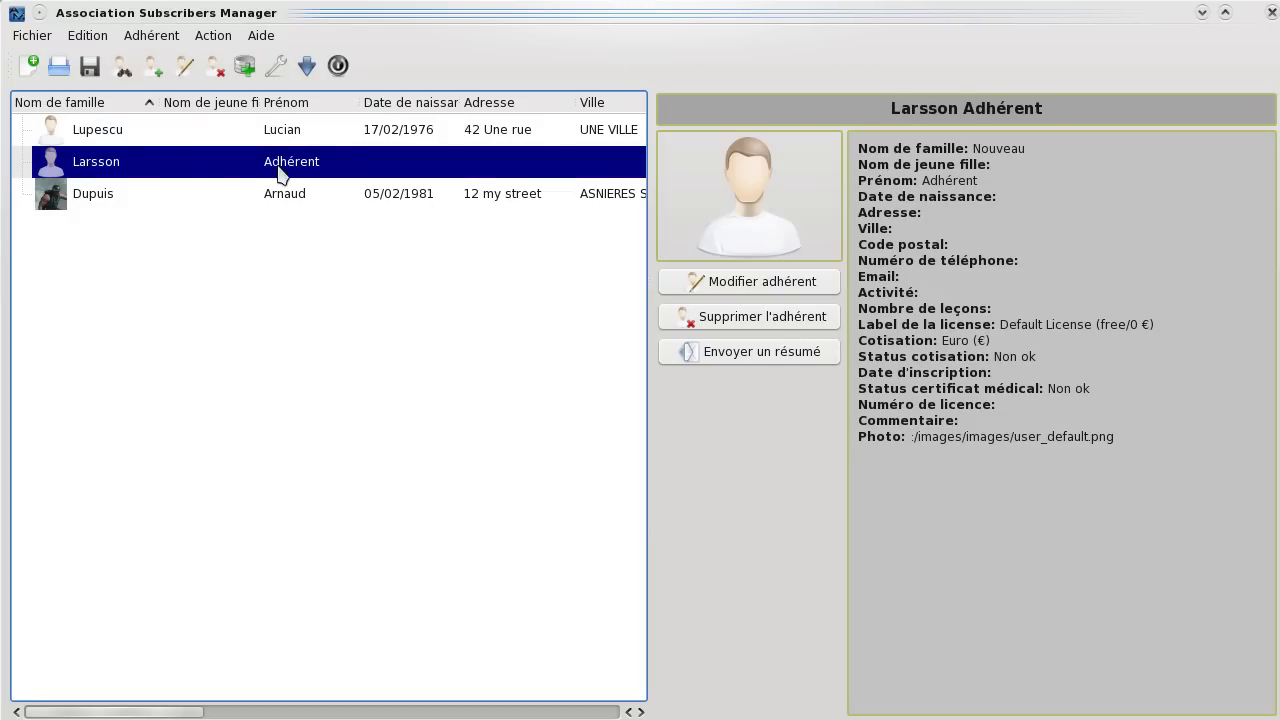
double_click(277, 164)
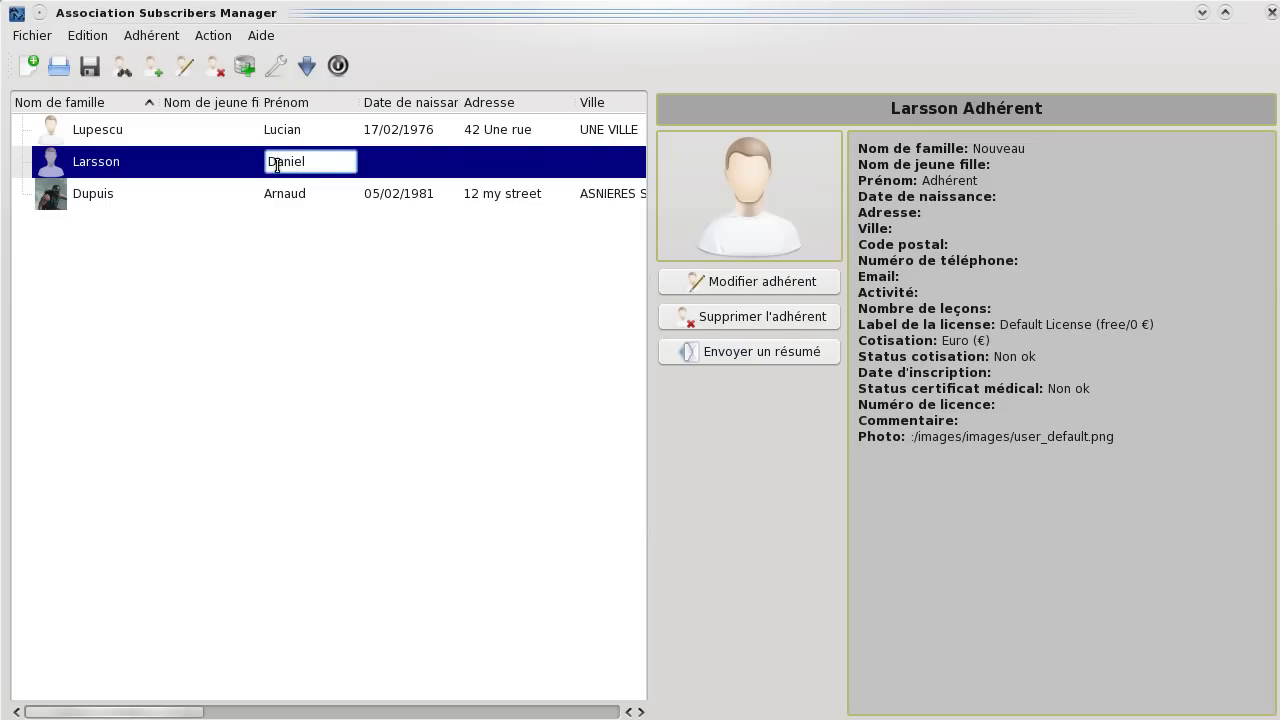
key(Return)
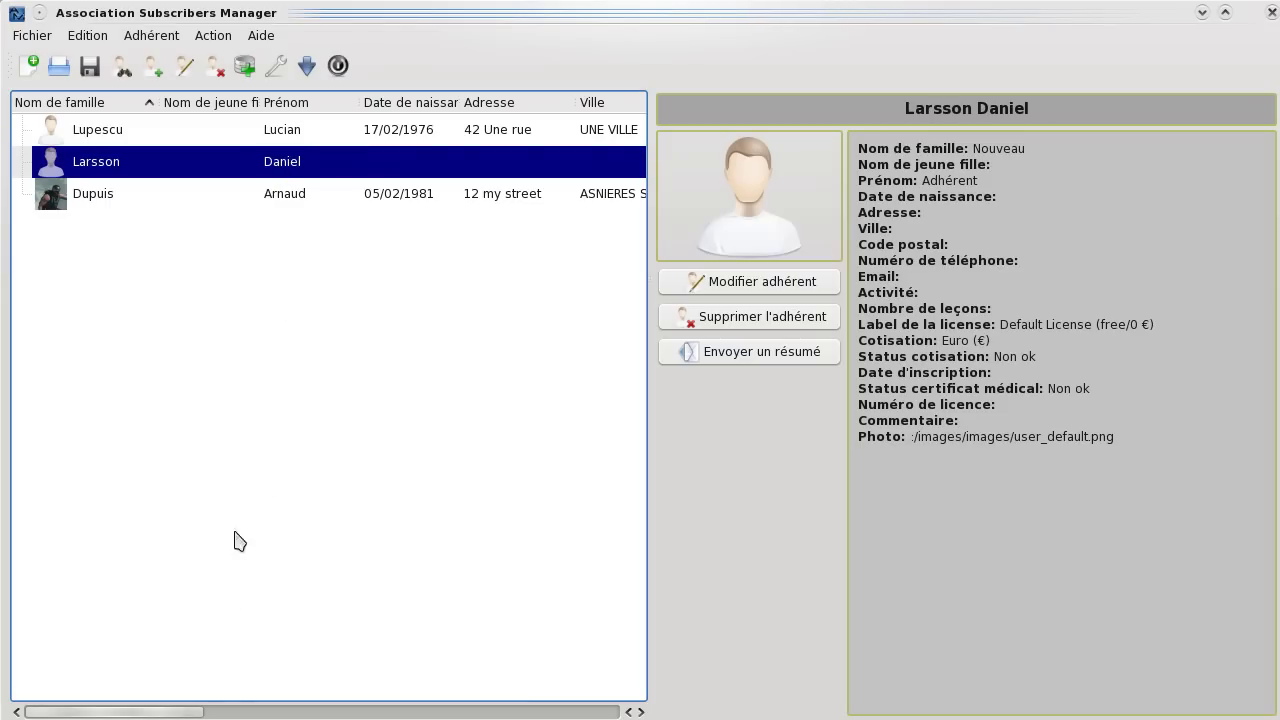
Enter UNE VILLE from the 'une' suggestions as the third member's city, auto-filling postal code 12345.
drag(192, 711, 283, 712)
drag(282, 712, 291, 712)
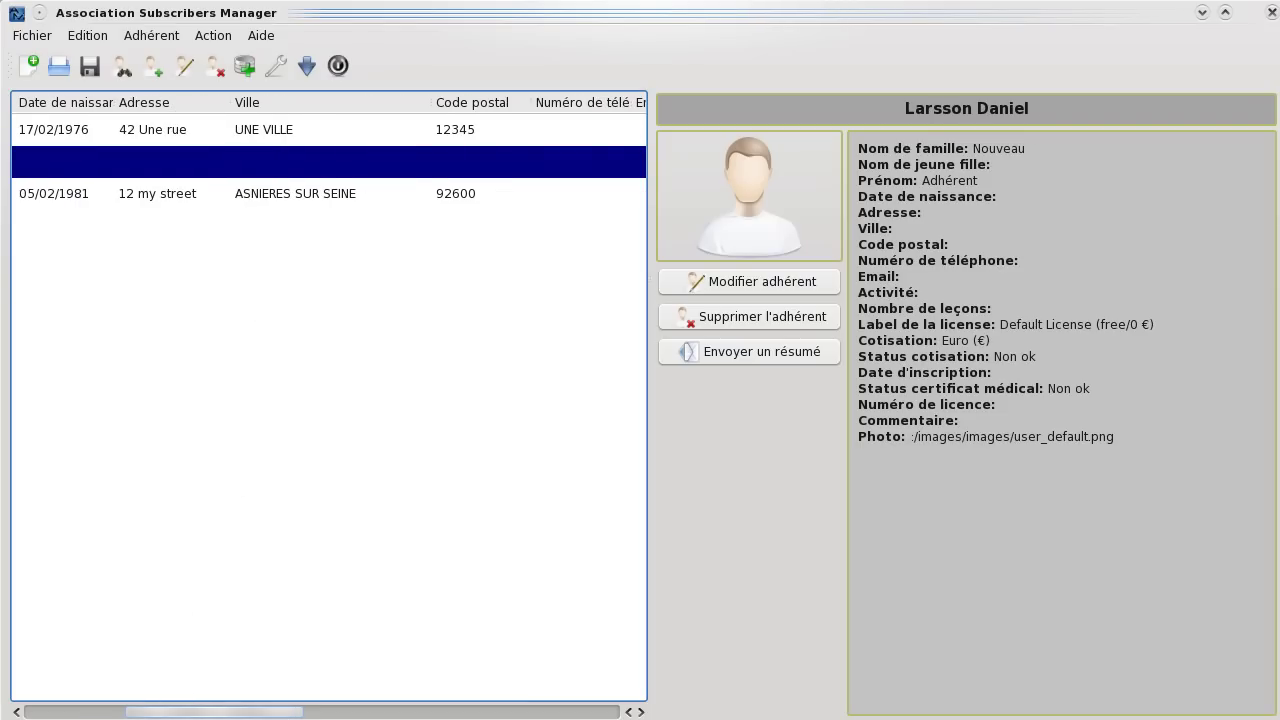
double_click(300, 163)
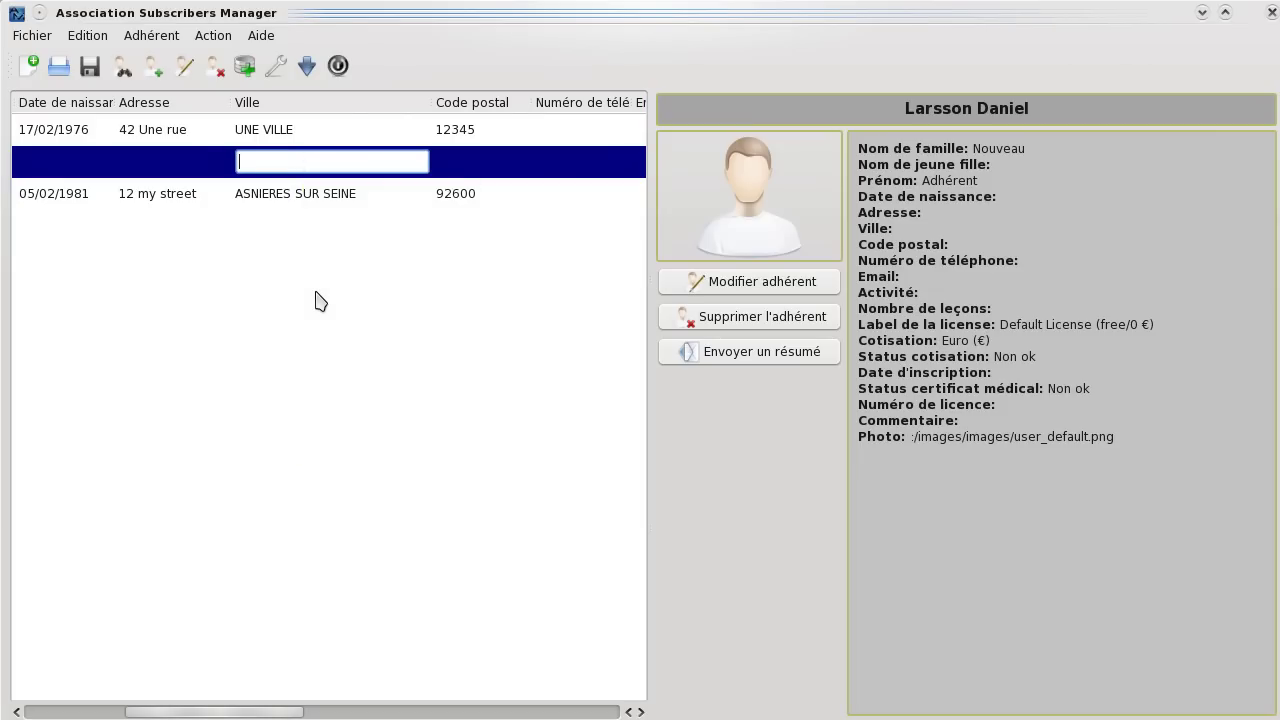
text(une)
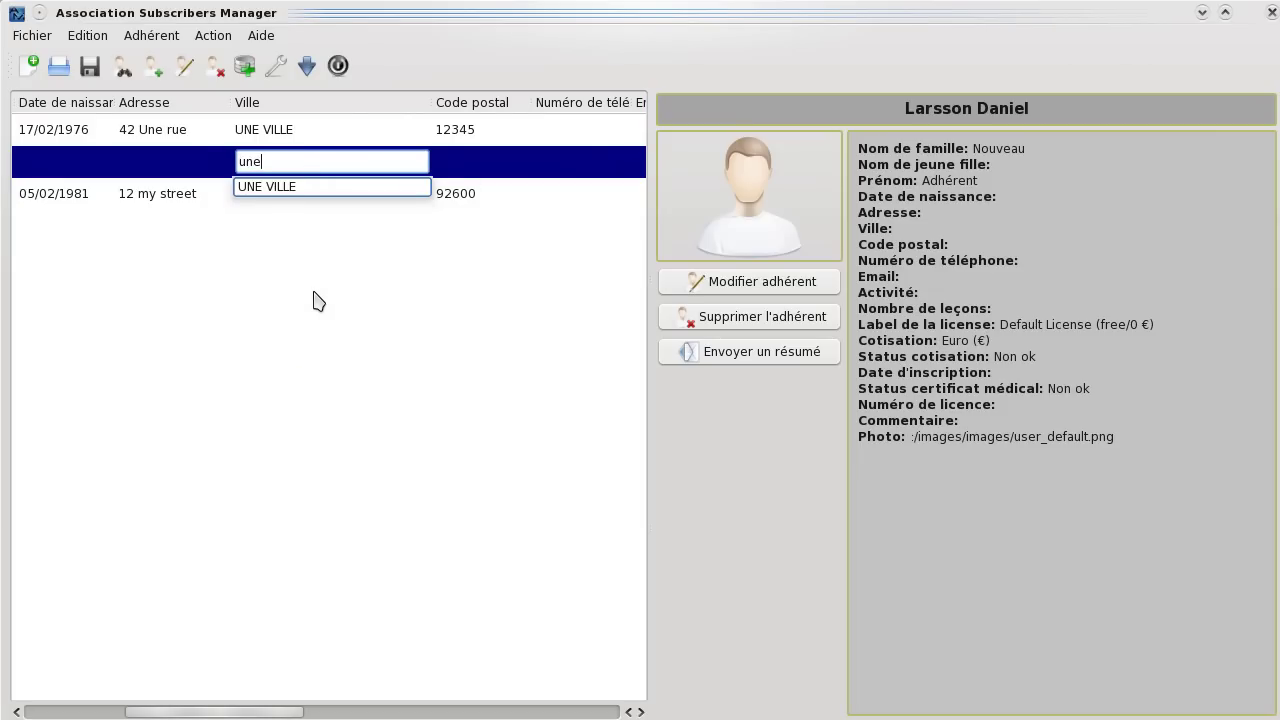
click(313, 187)
mouse_move(313, 194)
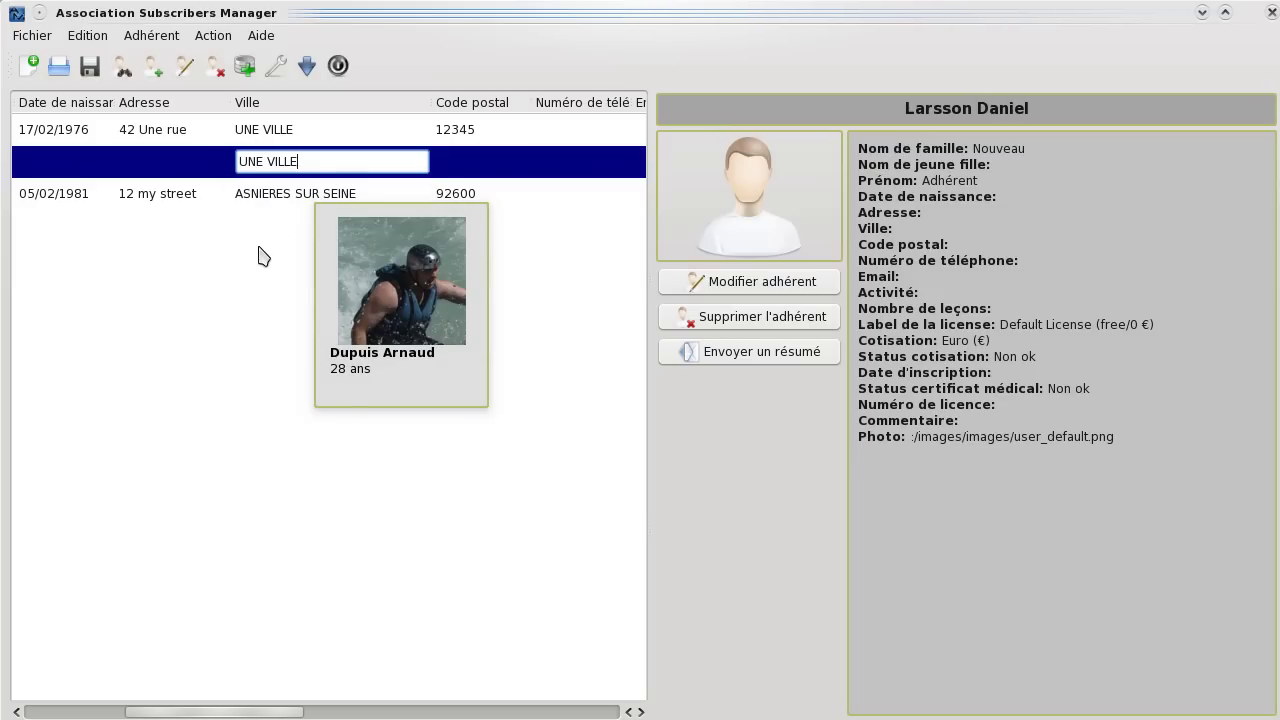
key(Return)
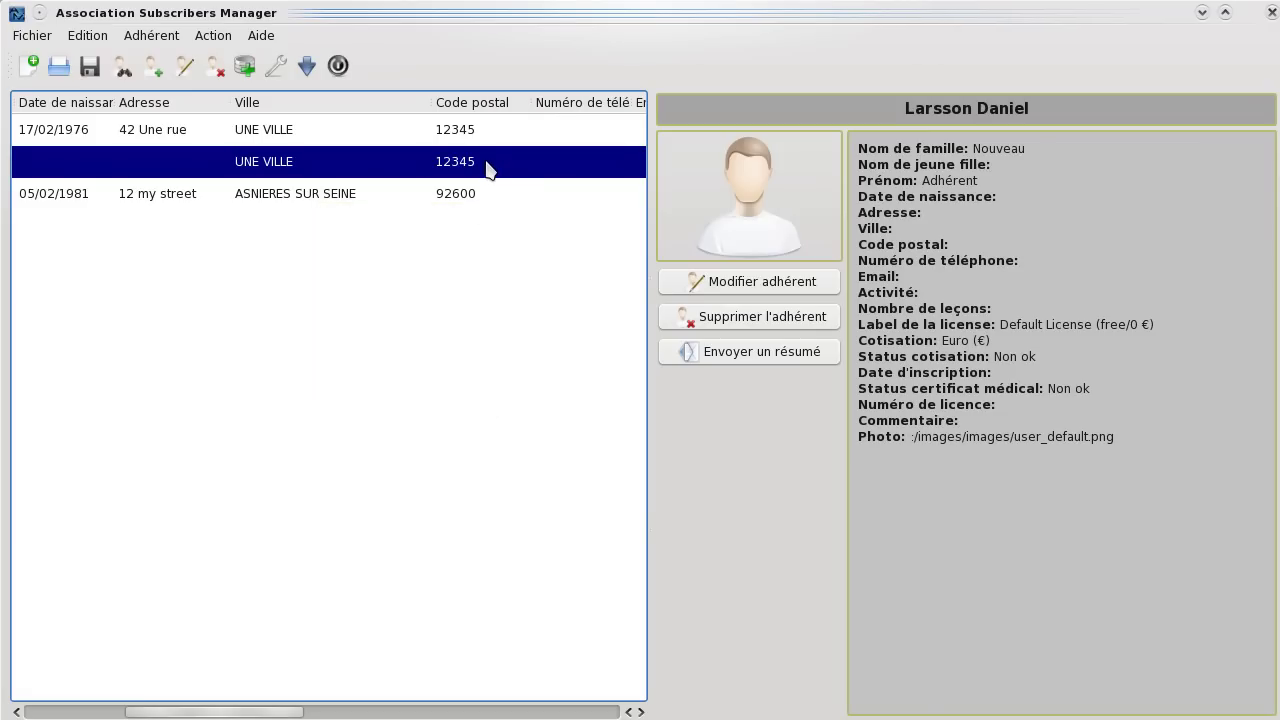
mouse_move(482, 170)
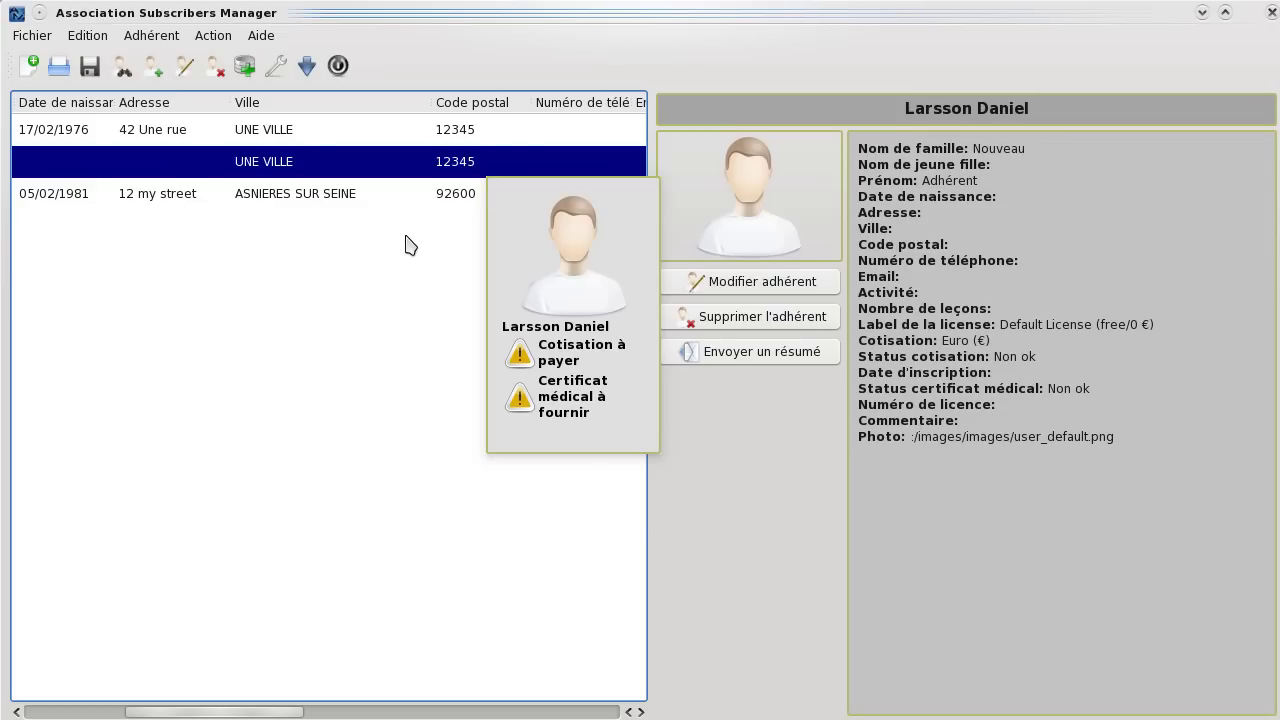
click(238, 388)
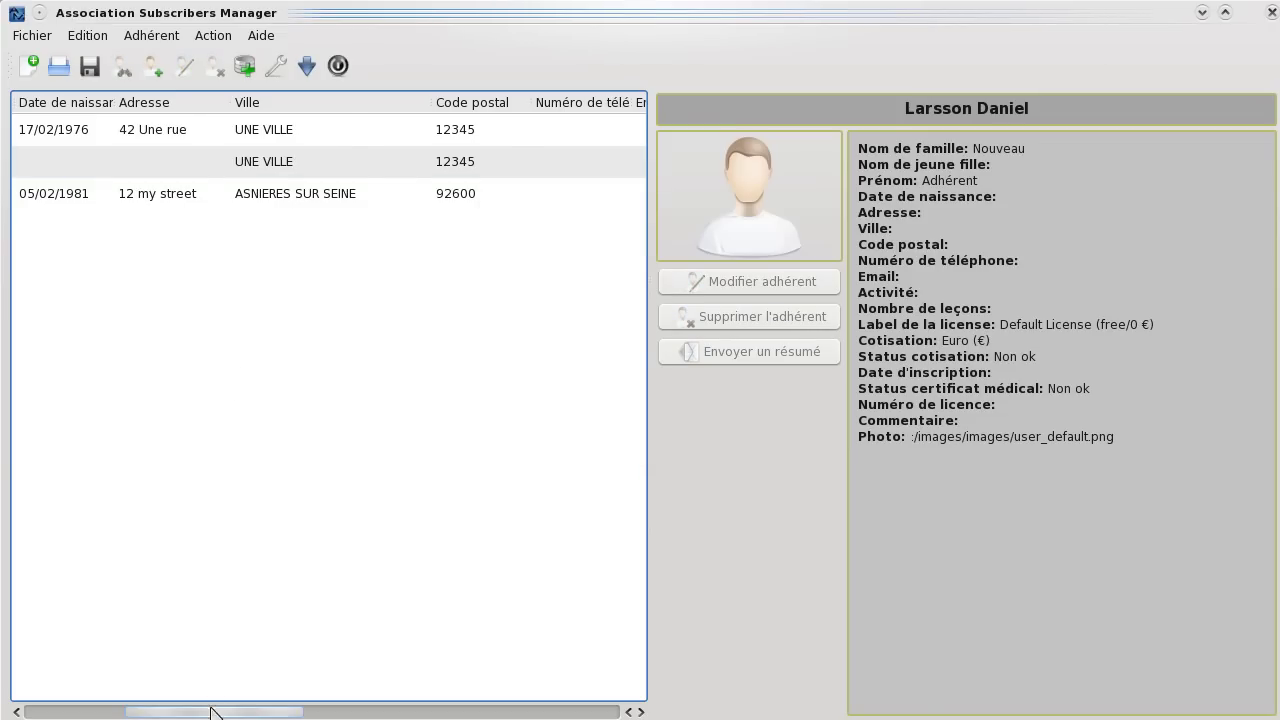
drag(210, 711, 193, 714)
scroll(193, 714, left, 5)
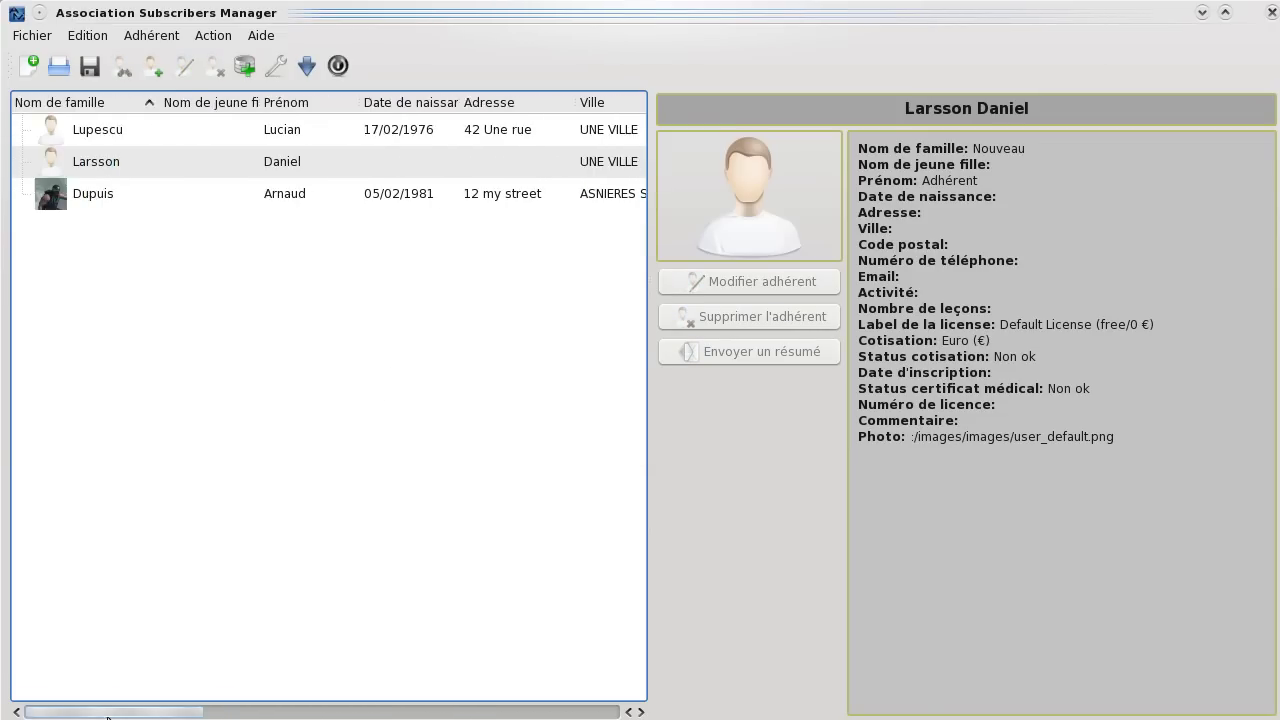